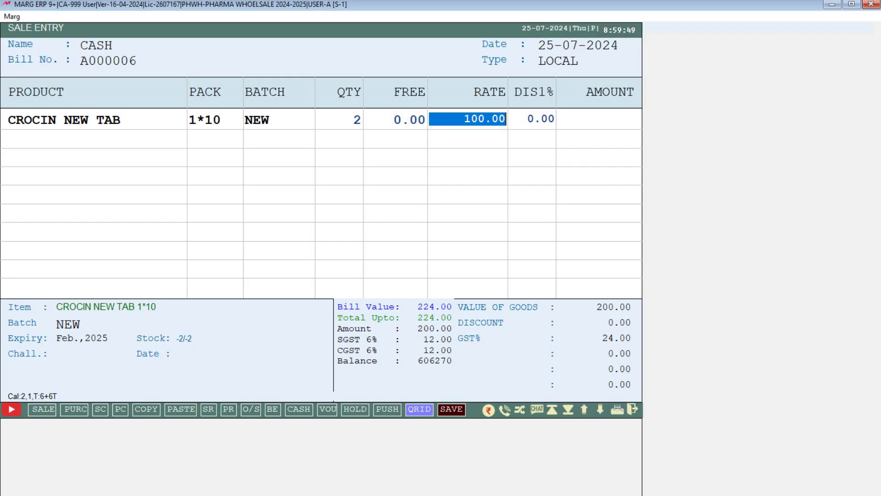
- Check the margin and lot rate options for the CROCIN NEW TAB rate, closing each without entering a value
key(F4)
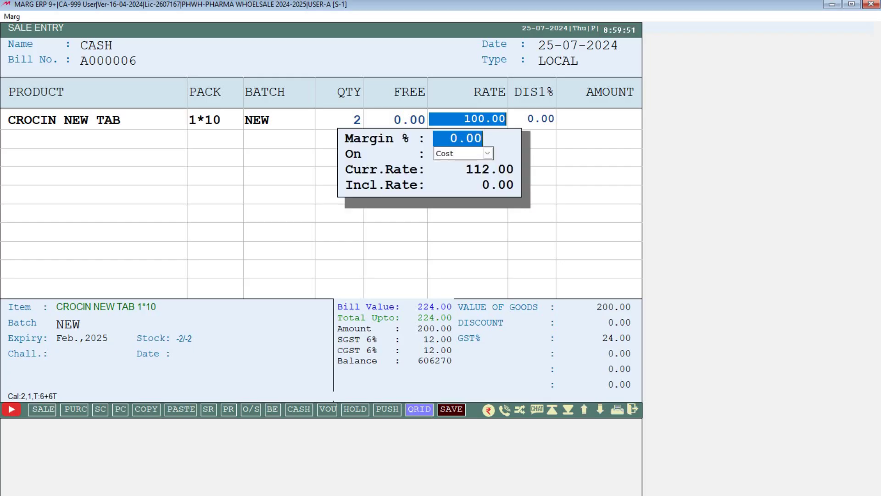
key(Escape)
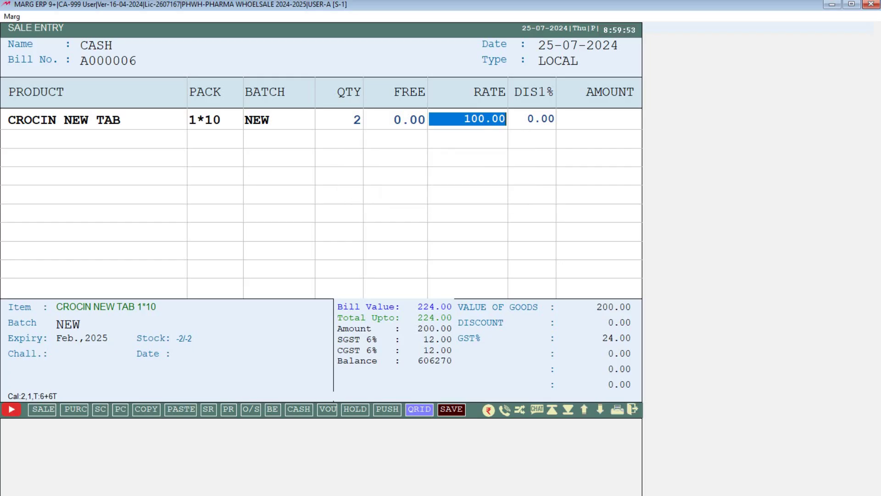
key(F5)
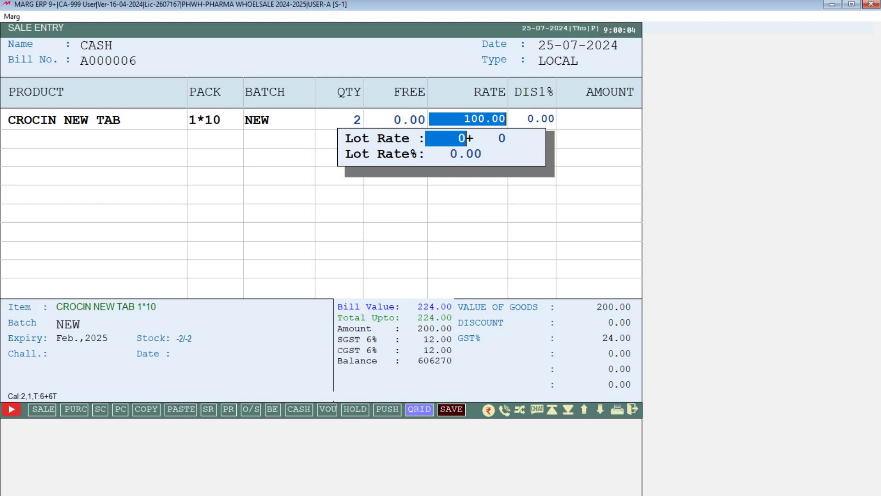
key(Escape)
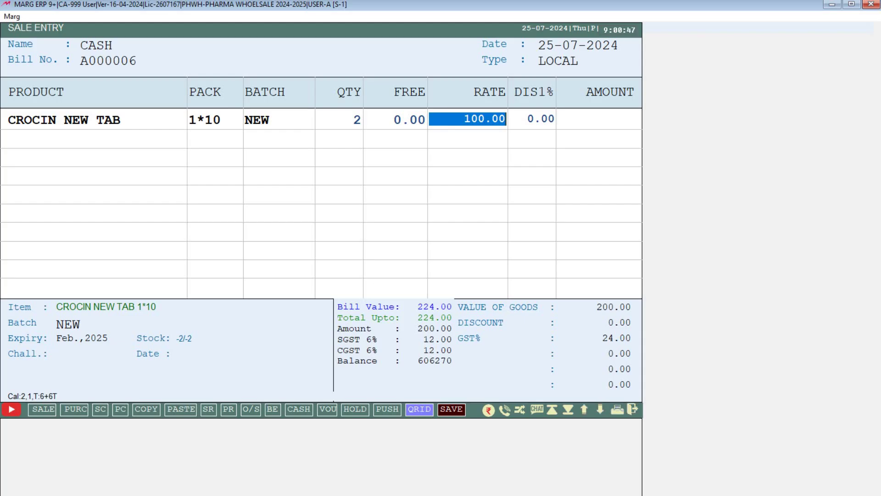
- Discard the unsaved CASH bill and leave the sale entry for the main screen
key(Escape)
key(Escape)
key(Return)
key(Escape)
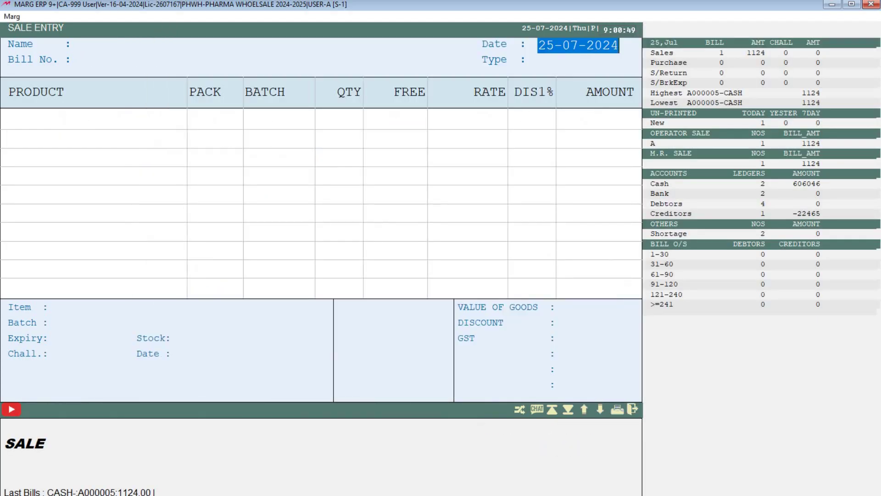
key(Escape)
key(Return)
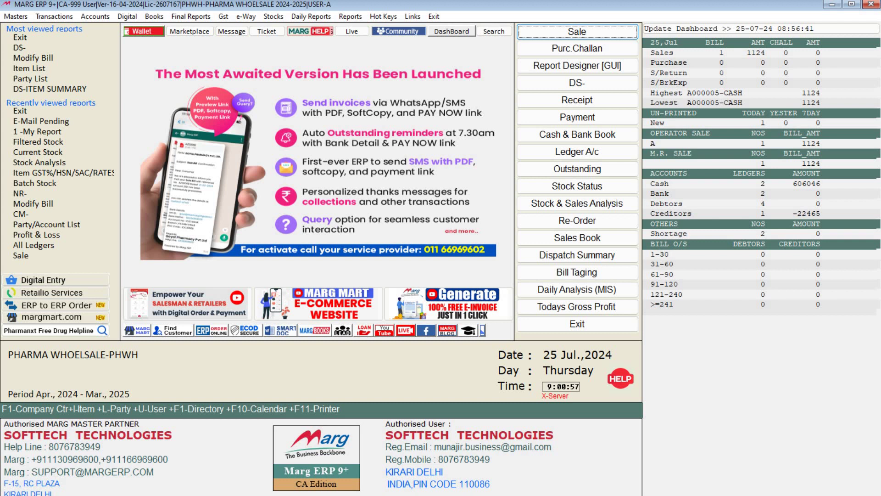
- Start a new sale bill dated 25-07-2024 for the ledger SB TT
key(Return)
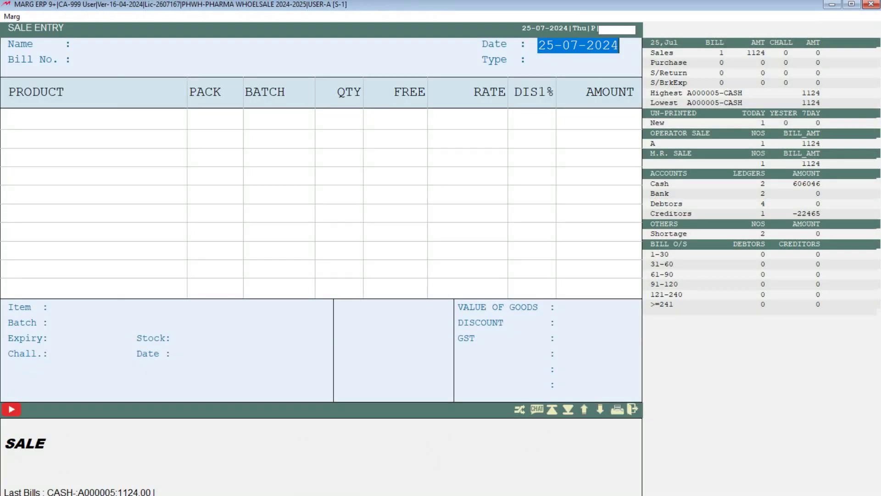
key(Return)
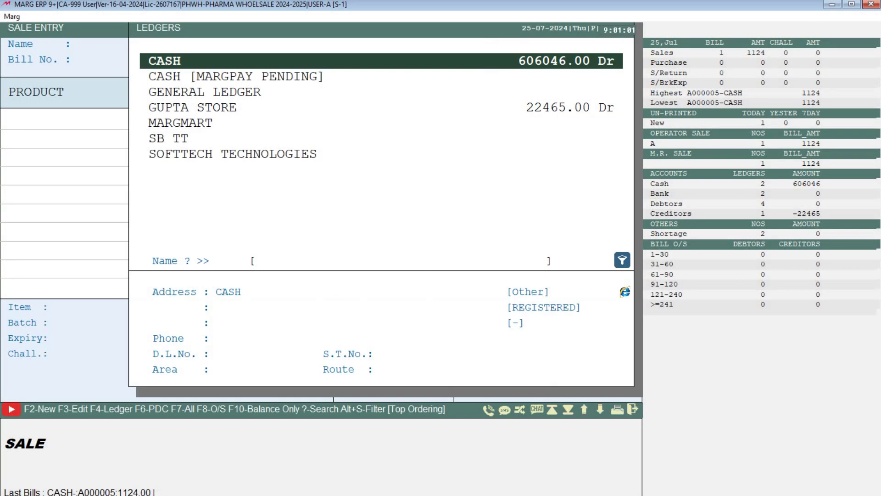
key(Down)
key(Down)
key(Down)
key(Down)
key(Down)
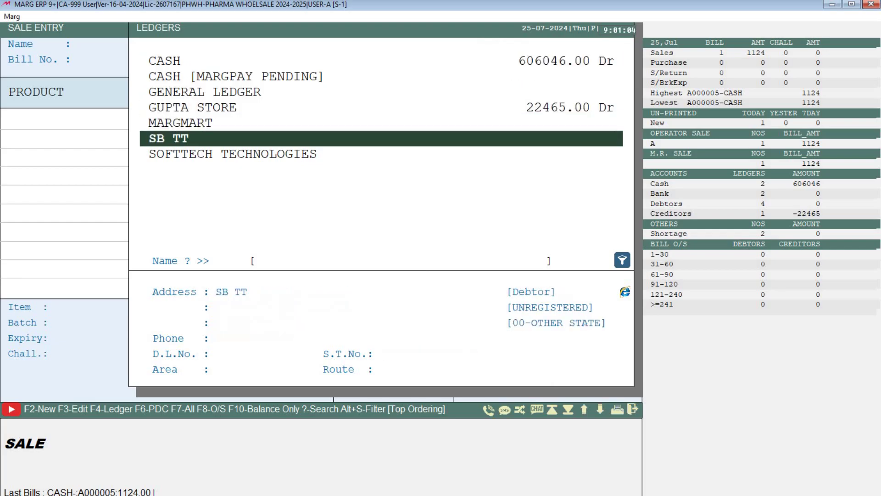
key(Return)
key(Return)
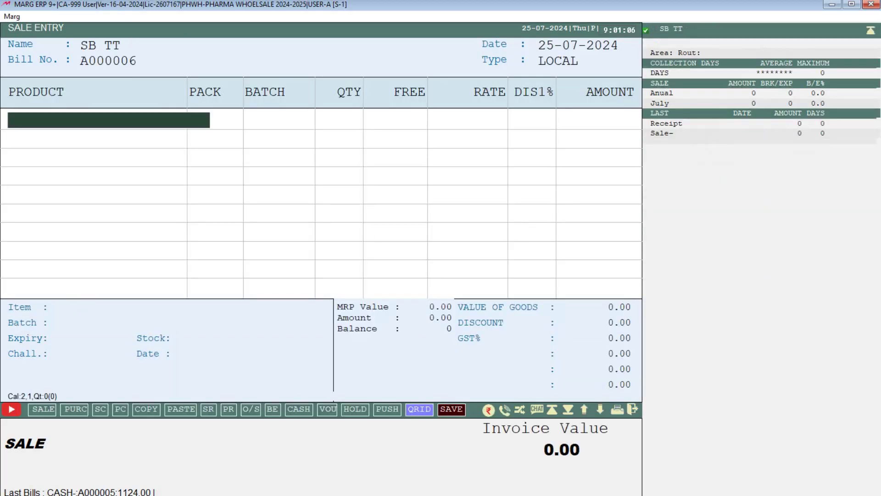
- Add the item CROCIN NEW TAB, batch NEW, to the bill with a quantity of 5
key(Return)
key(Down)
key(Down)
key(Up)
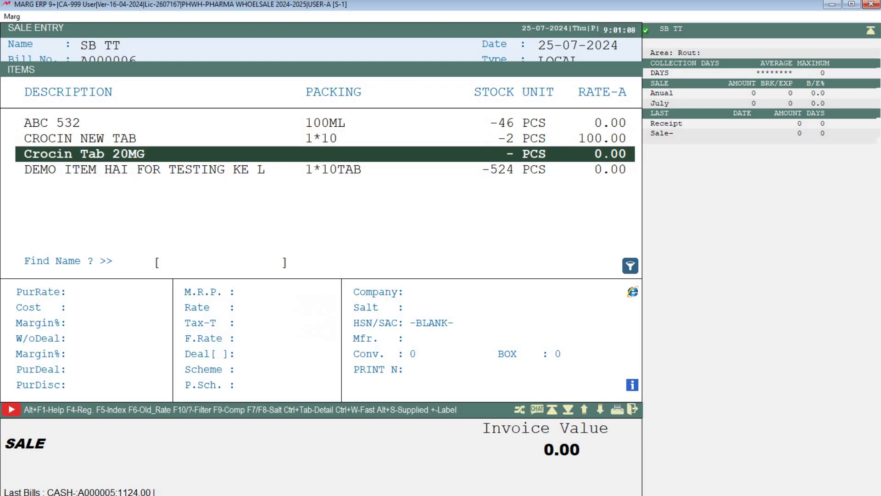
key(Up)
key(Return)
key(Return)
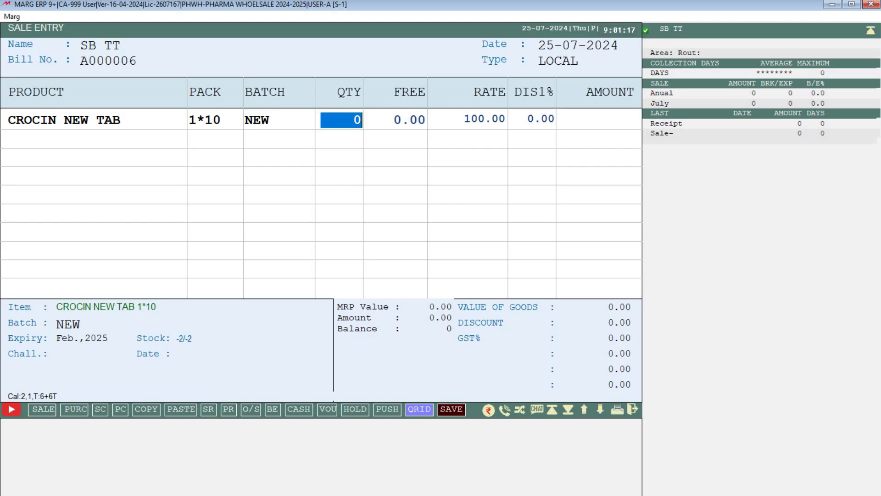
text(5)
key(Return)
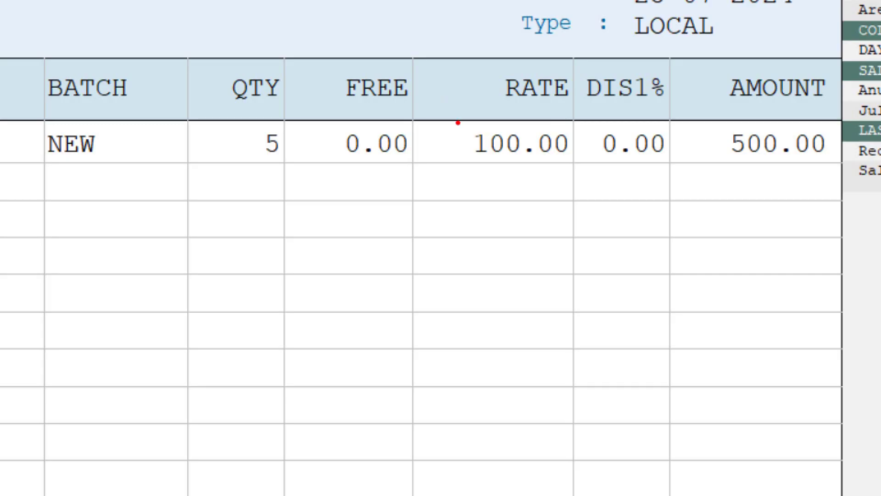
drag(457, 122, 581, 205)
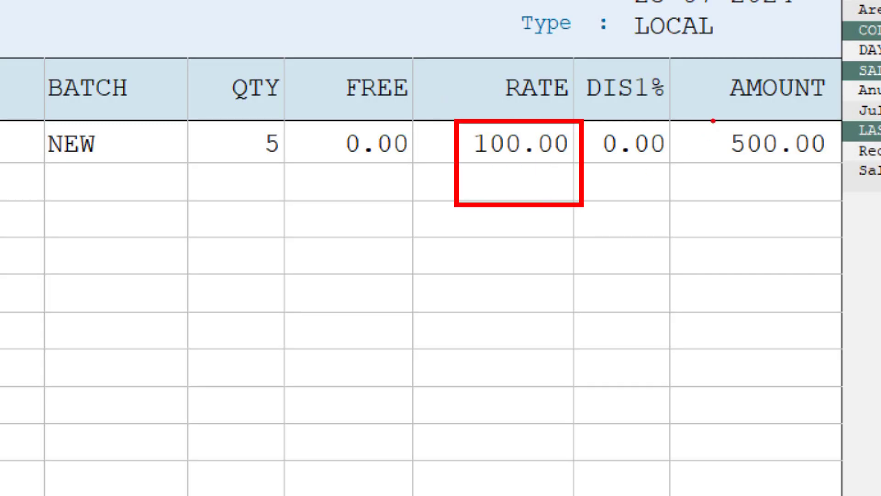
drag(713, 121, 828, 199)
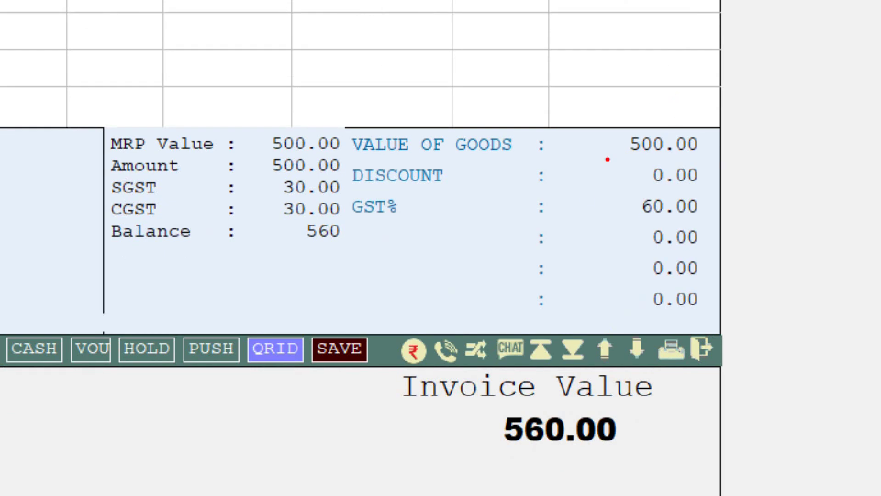
drag(597, 178, 733, 231)
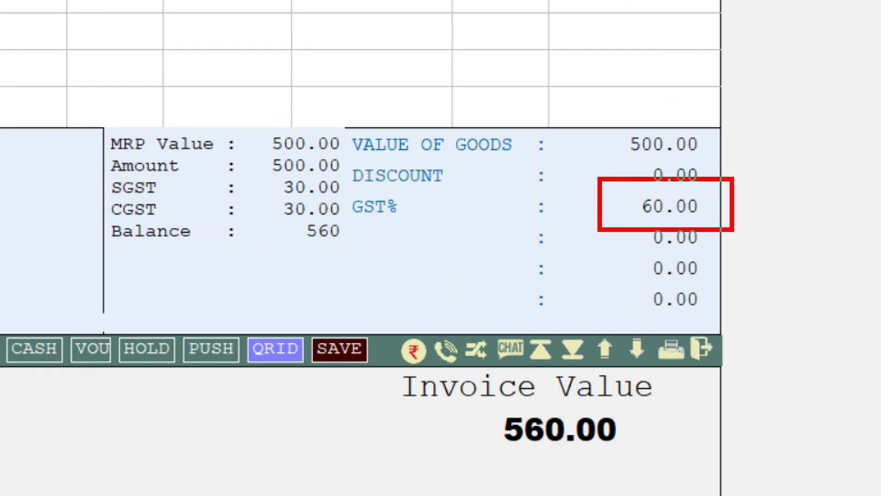
drag(442, 375, 631, 439)
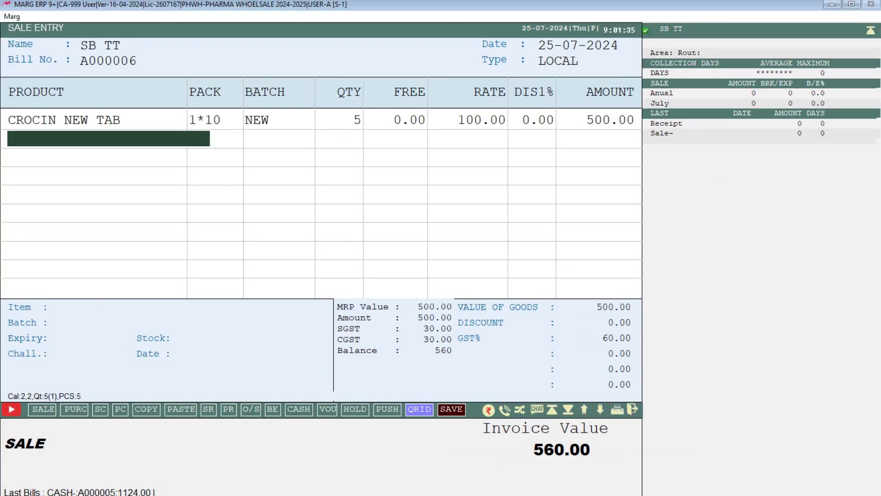
- Reopen the CROCIN NEW TAB line for editing and go to its rate
key(Up)
key(Return)
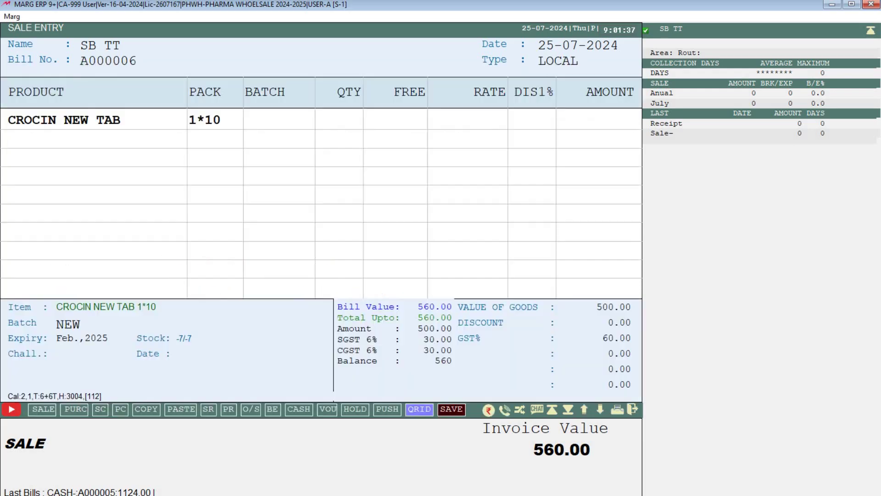
key(Return)
key(Return)
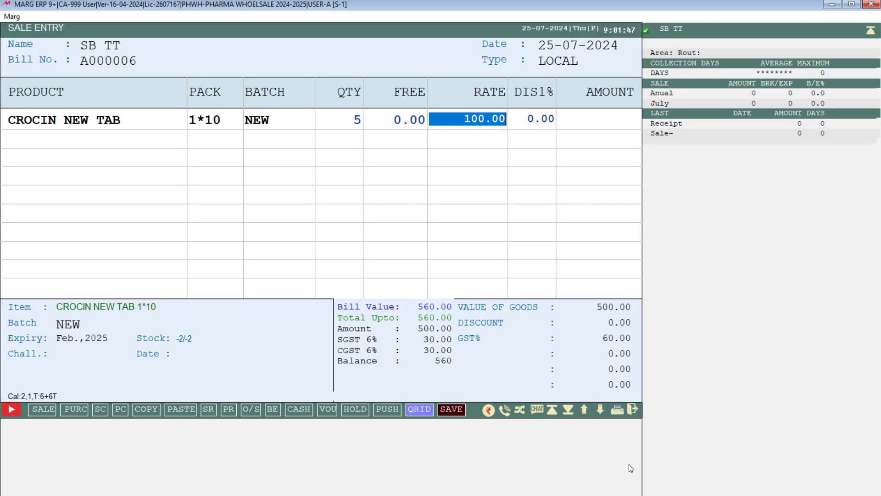
- Switch to the keyboard photo, examine where the asterisk can be entered, and return to the Marg ERP sale entry
key(alt+Tab)
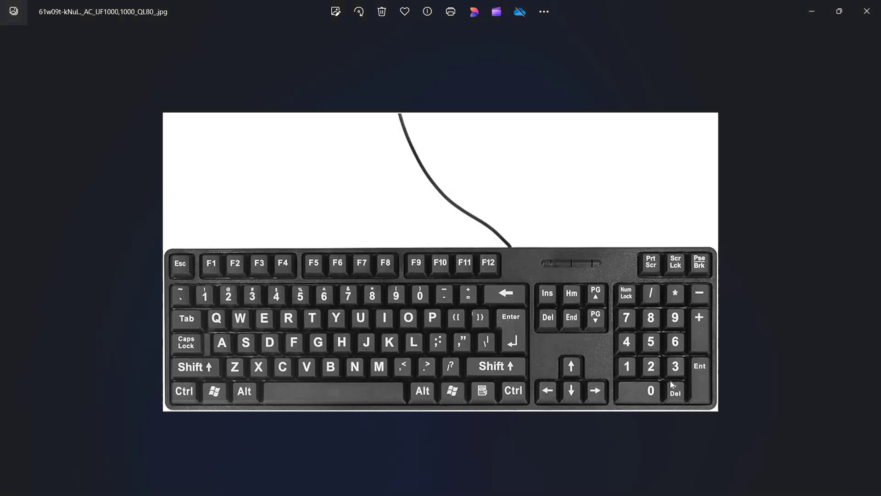
key(alt+Tab)
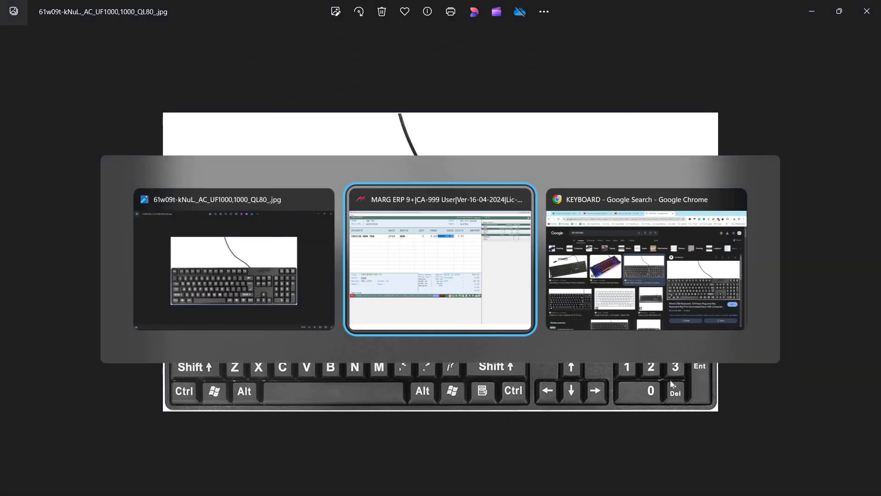
key(alt+Tab)
key(alt+Tab)
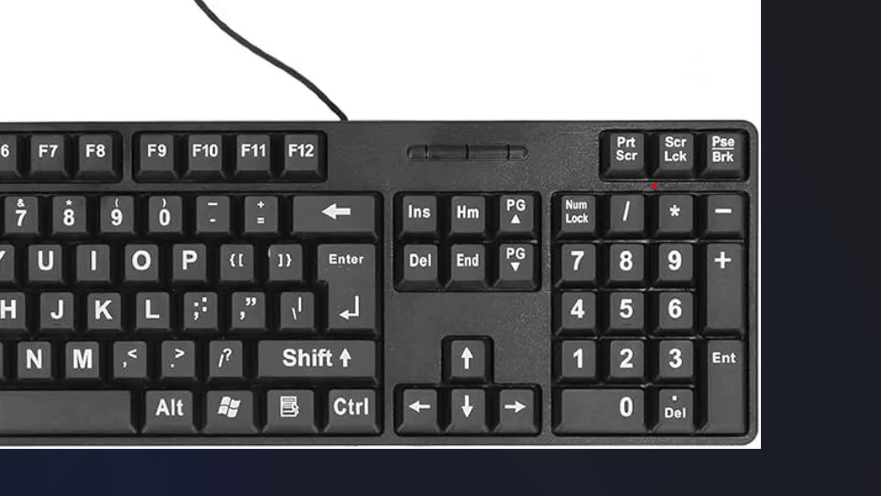
drag(654, 186, 700, 244)
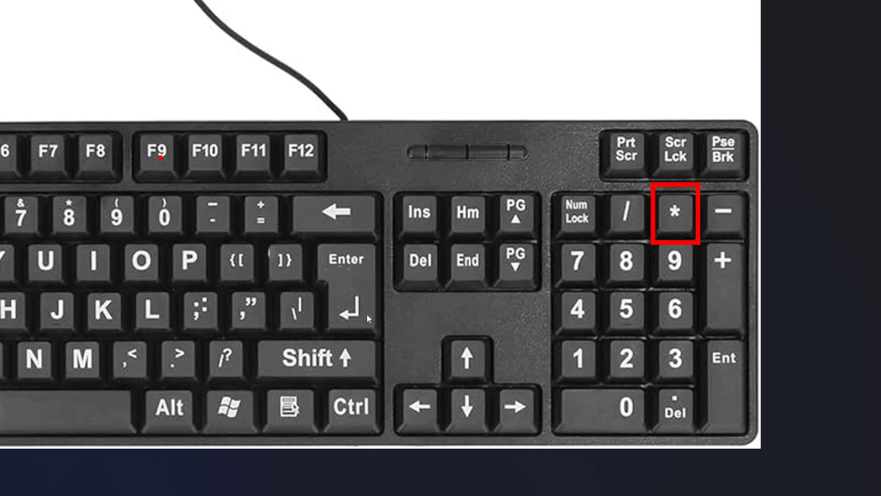
key(Escape)
key(ctrl+1)
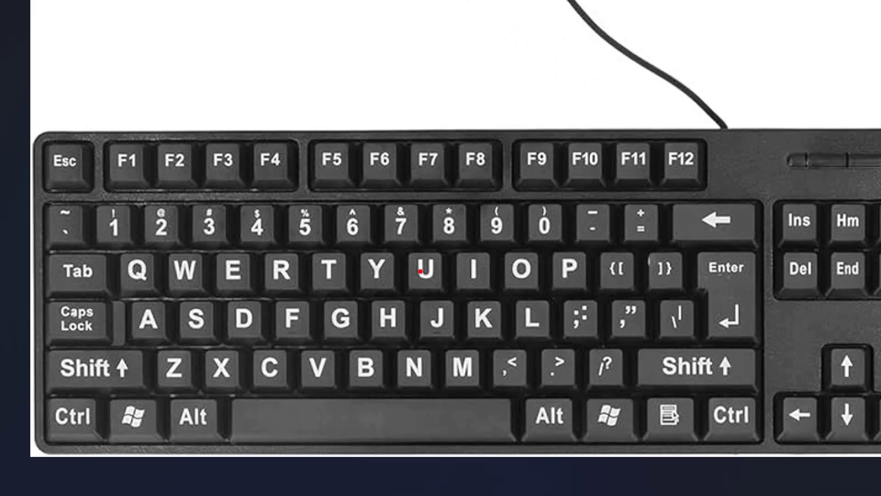
drag(30, 340, 159, 393)
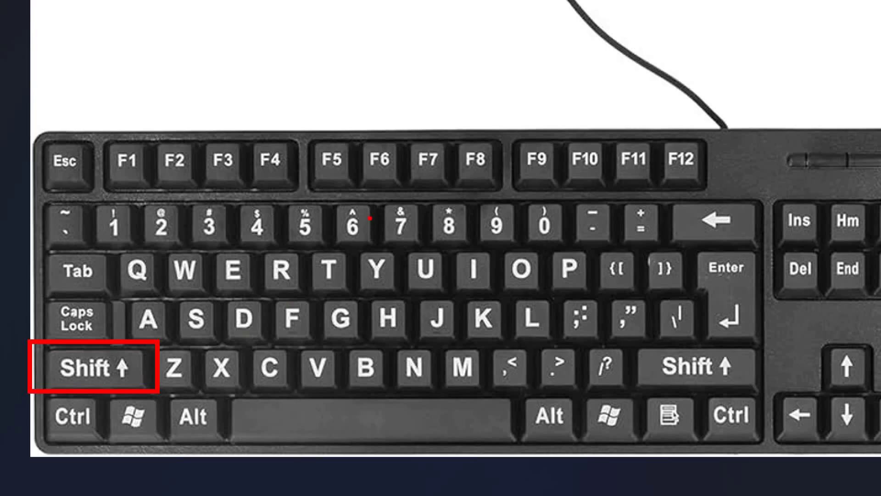
drag(428, 198, 469, 251)
key(Escape)
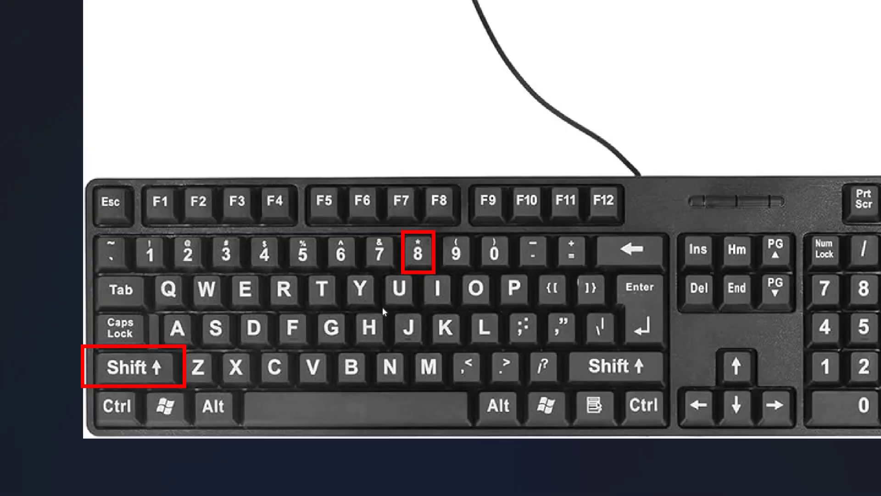
key(alt+Tab)
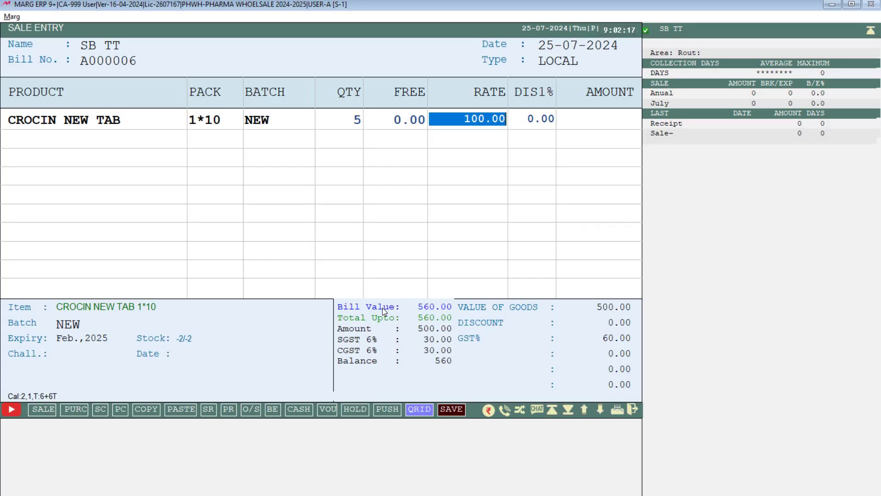
- Set the net rate of the CROCIN NEW TAB line to 92.00 in the rate calculation options
key(F5)
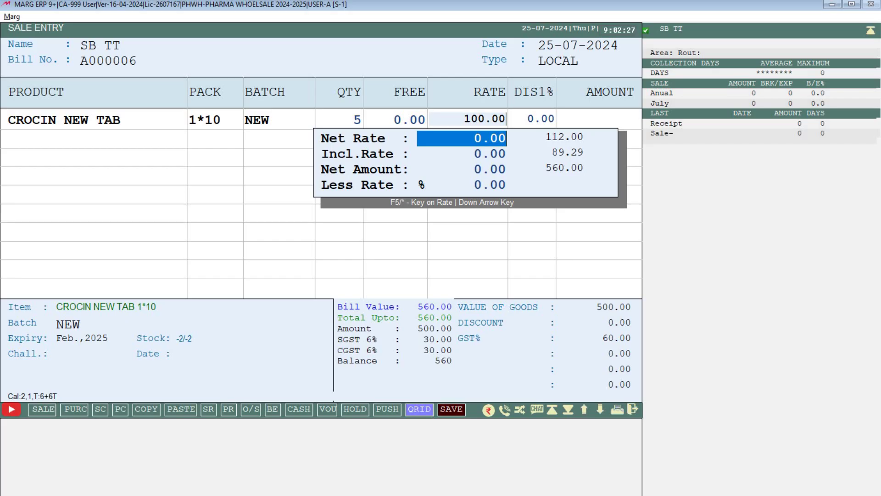
text(92)
key(Return)
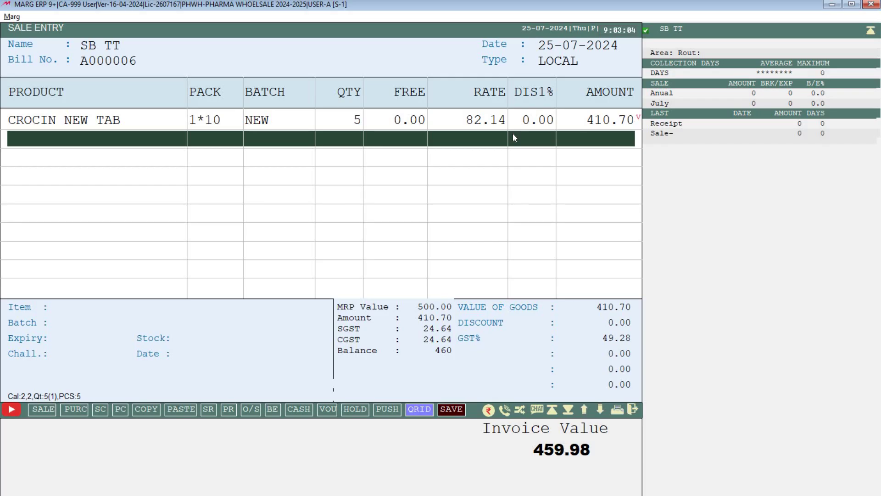
- Calculate 82.14 plus 12% in the built-in calculator, close it, and stay in the unsaved bill
key(shift+super+s)
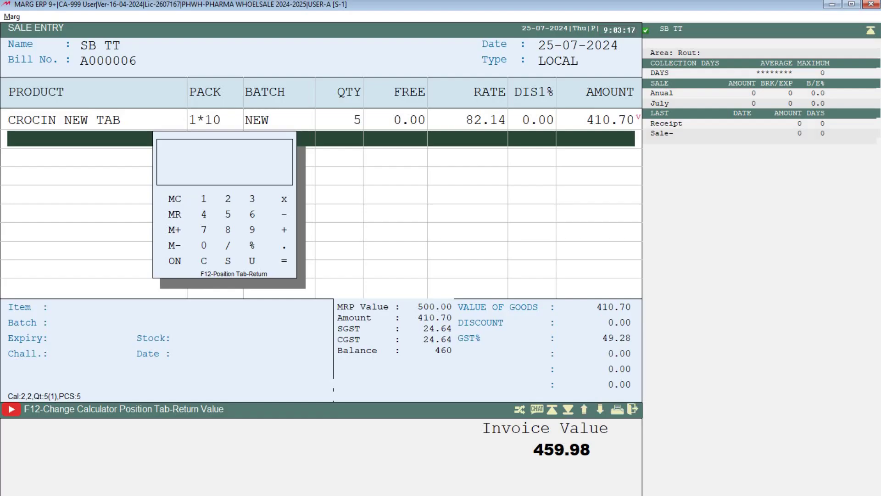
text(82)
text(.14)
text(+12)
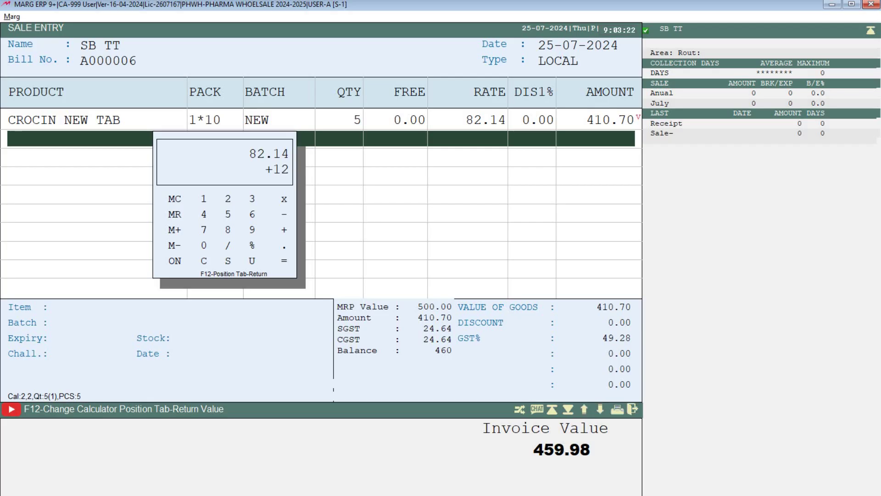
text(%)
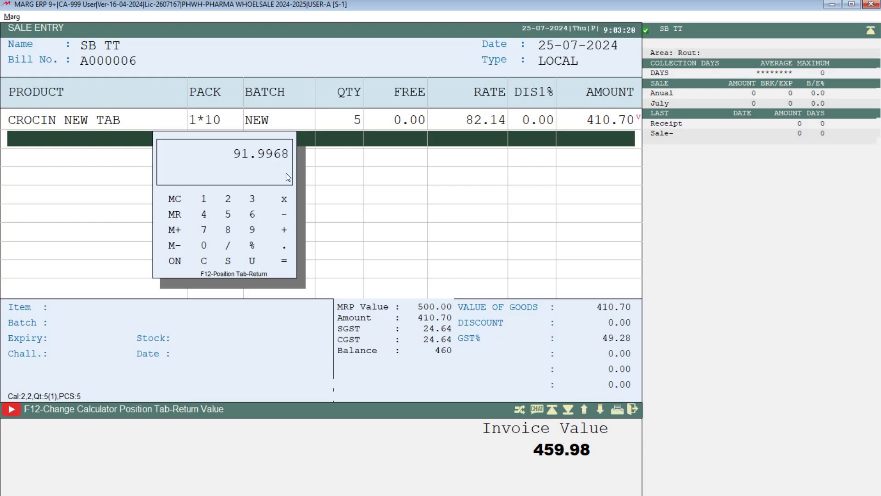
key(Escape)
key(Escape)
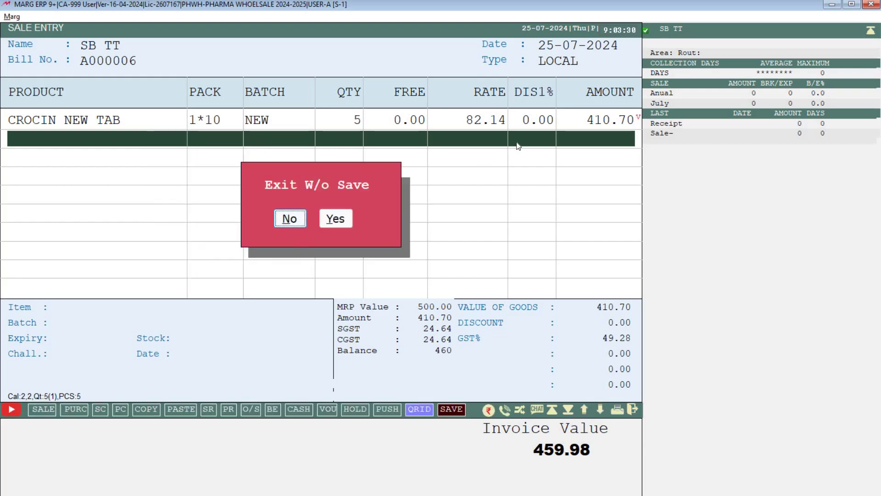
key(Return)
- Stay in the unsaved bill, go through the CROCIN NEW TAB line's quantity and rate, and accept the line
key(Return)
key(Return)
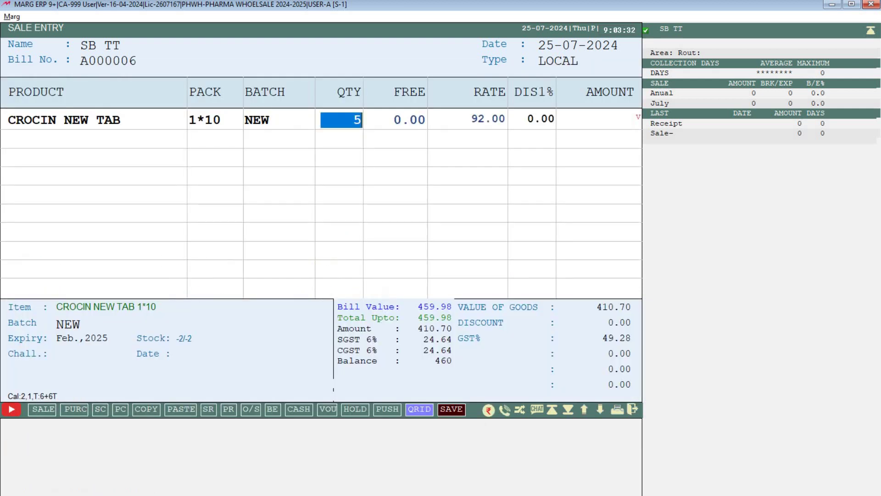
key(Return)
key(Return)
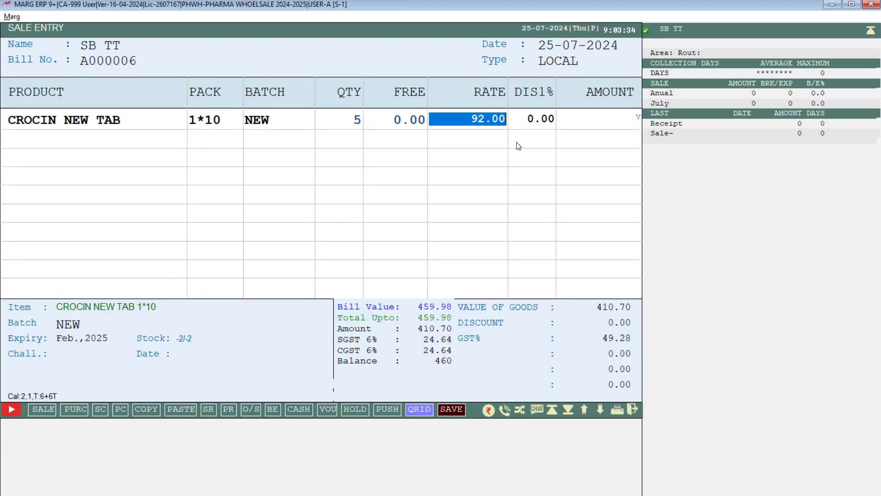
key(Return)
key(Return)
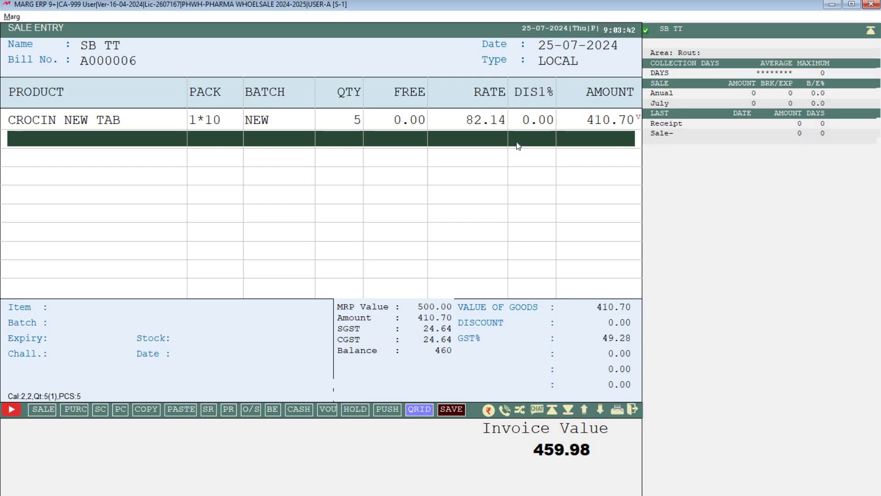
- Reopen the CROCIN NEW TAB line, set its net amount to 450 in the rate calculation options, and accept the line
key(Up)
key(Return)
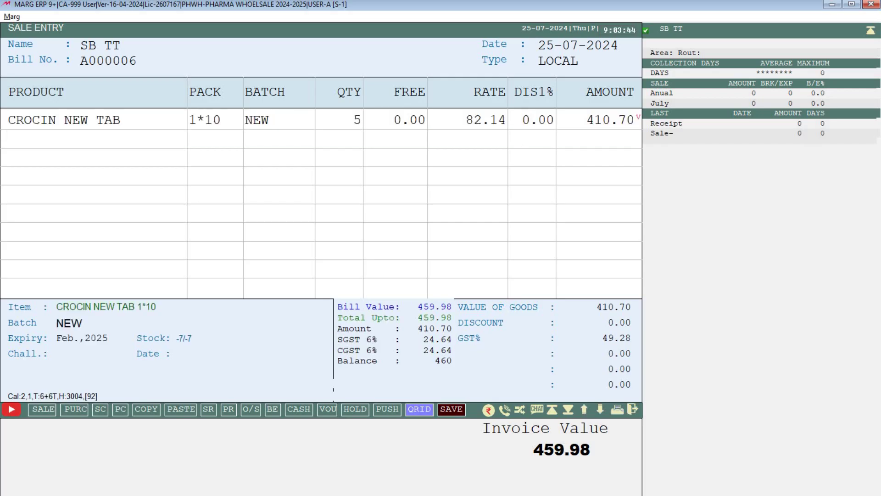
key(Return)
key(Return)
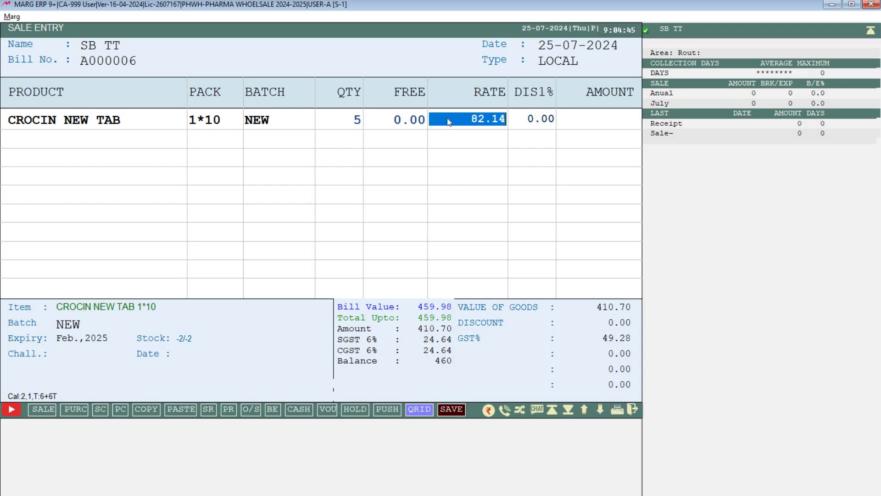
key(F5)
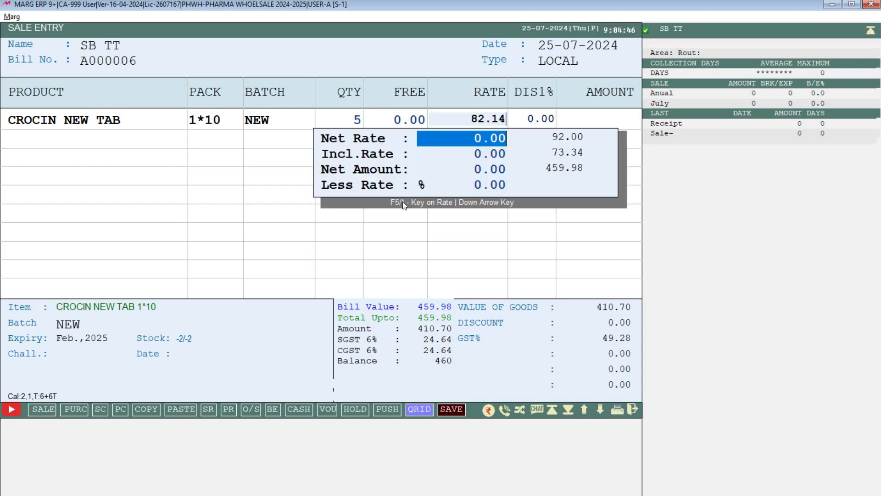
key(Return)
key(Return)
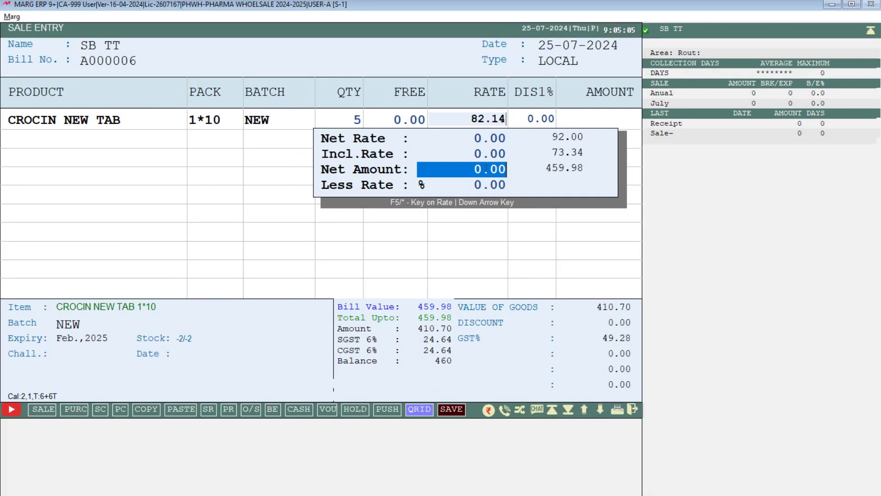
text(450)
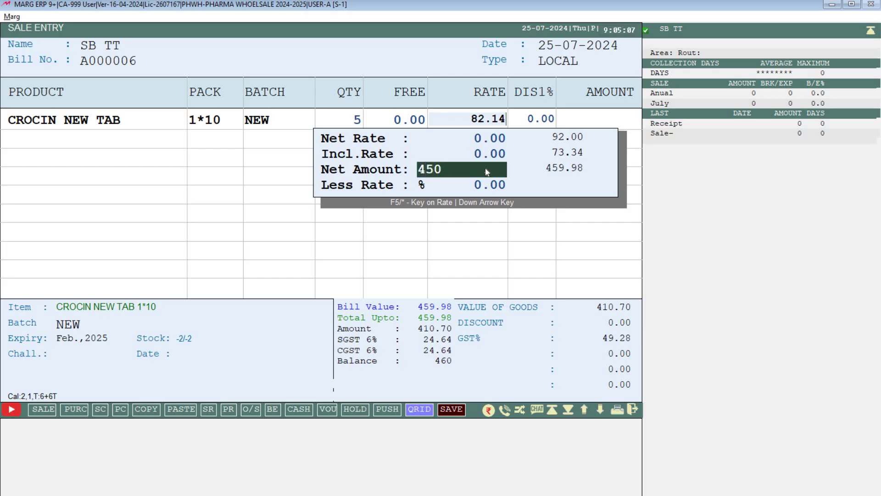
key(Return)
key(Return)
key(Return)
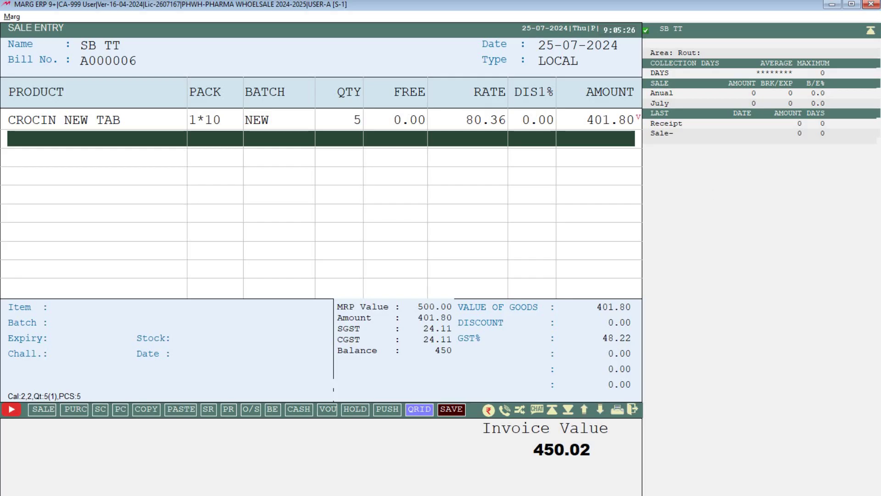
- Reopen the CROCIN NEW TAB line, check the rate offered for editing, and accept the line
key(Up)
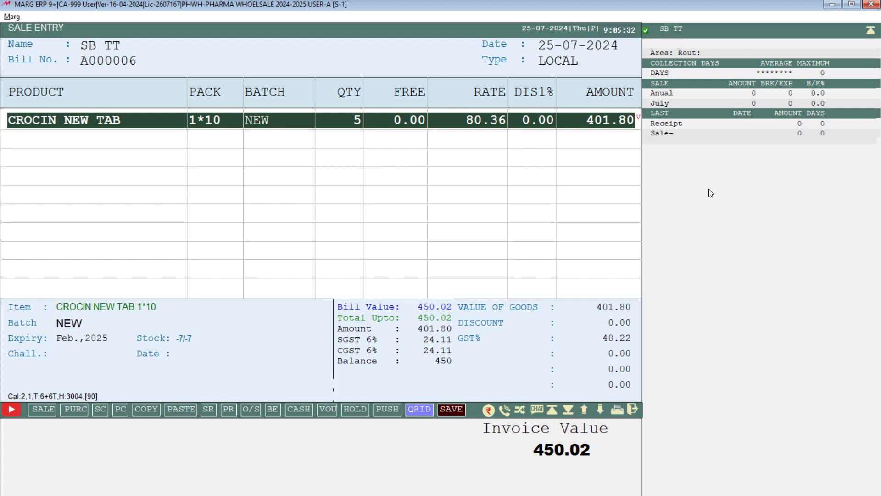
key(Return)
key(Return)
key(Return)
key(Return)
key(Return)
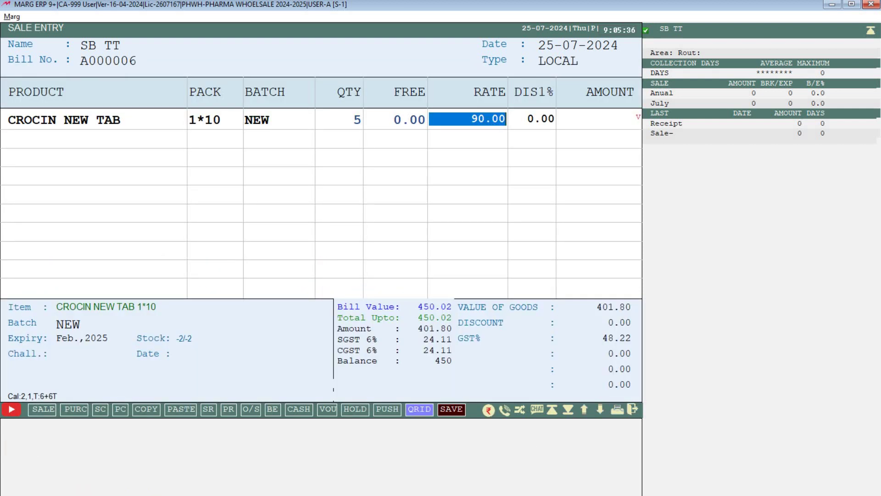
key(Return)
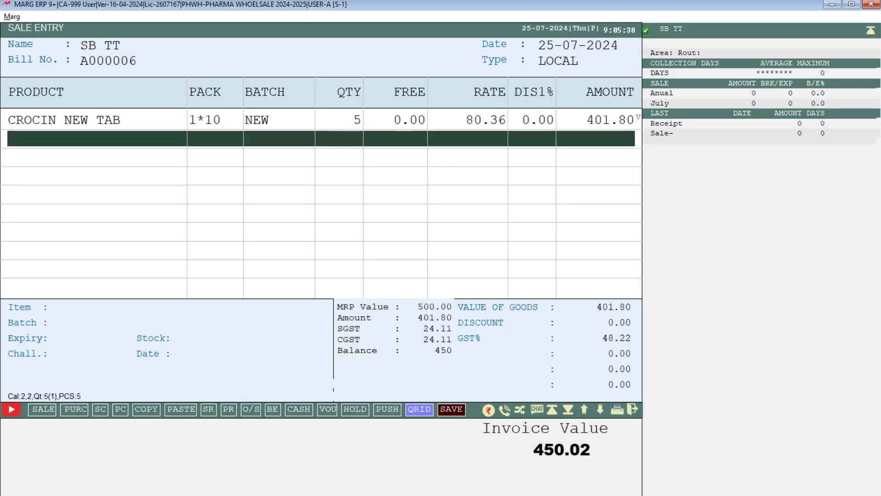
- Discard the unsaved bill and start a new one for SB TT with quantity 5 of CROCIN NEW TAB, batch NEW
key(Escape)
key(Return)
key(Return)
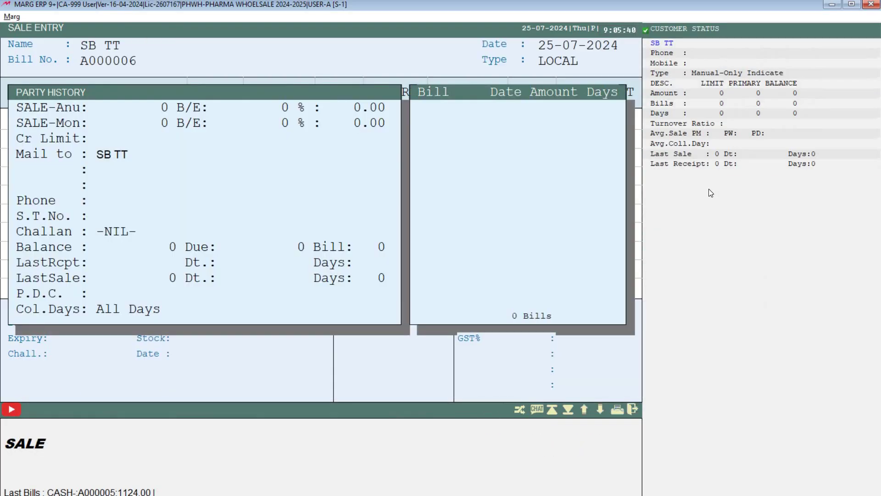
key(Return)
key(Return)
key(Return)
key(Return)
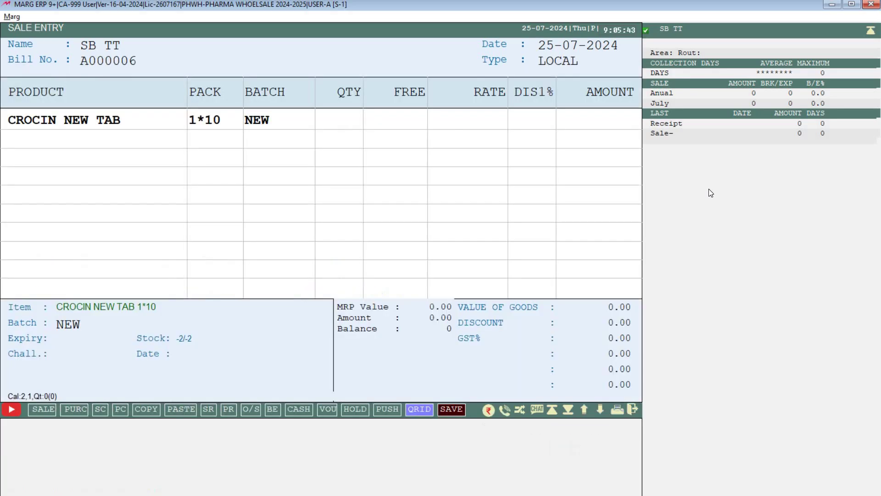
text(5)
key(Return)
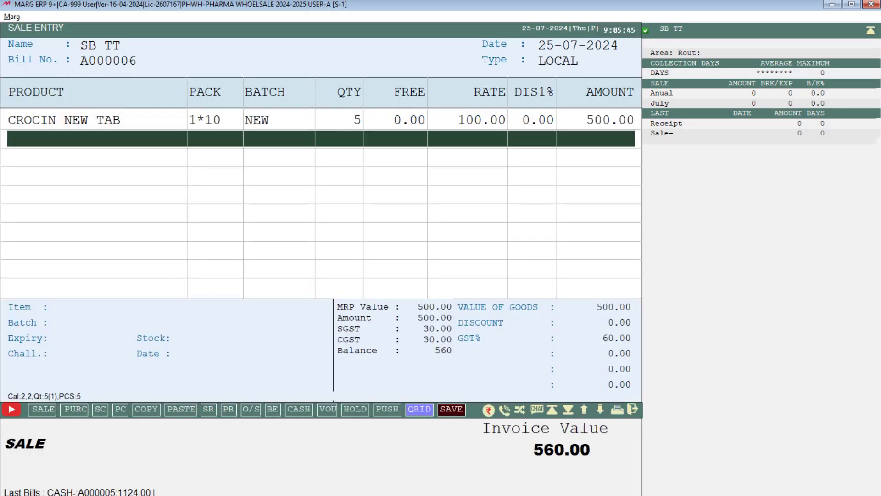
- Reopen the CROCIN NEW TAB line in the new bill for editing and go to its rate
key(Up)
key(Return)
key(Return)
key(Return)
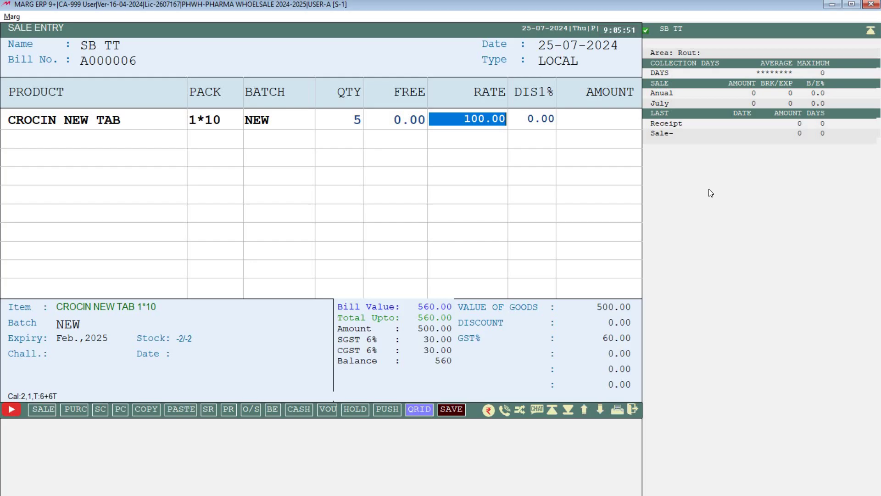
- Switch to the keyboard photo, examine where the slash can be entered, and return to the Marg ERP sale entry
key(alt+Tab)
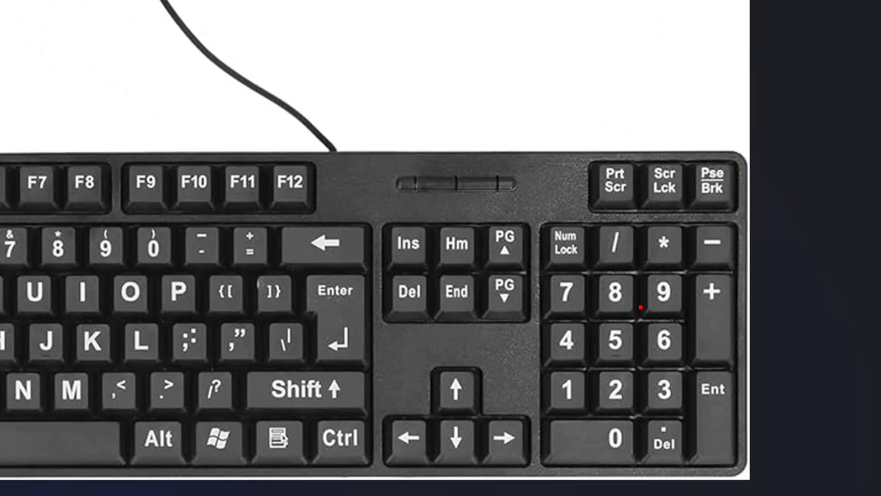
drag(593, 219, 643, 269)
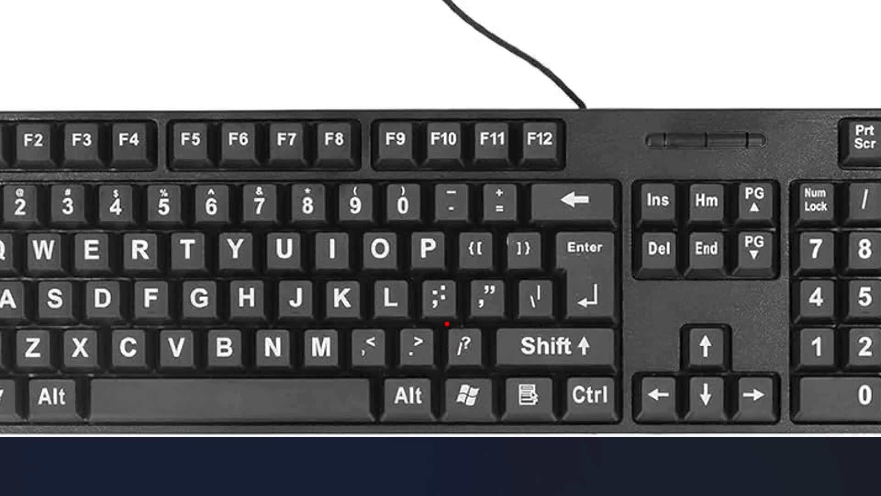
drag(446, 322, 485, 379)
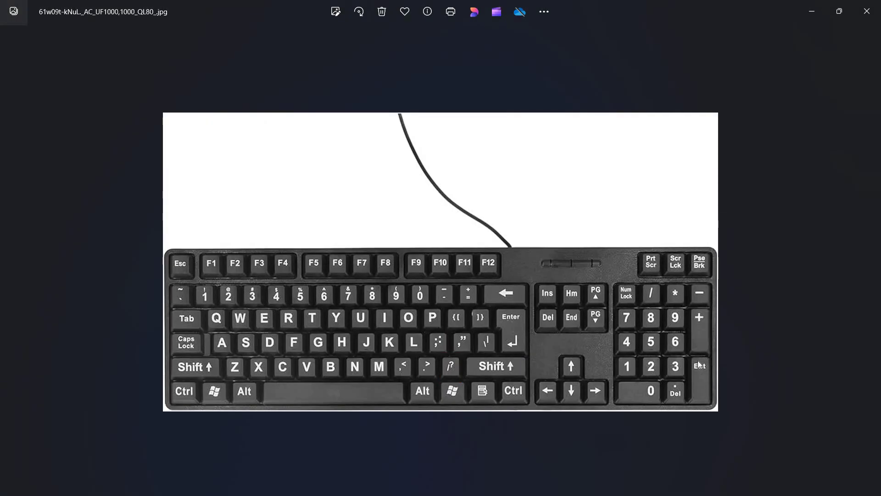
key(alt+Tab)
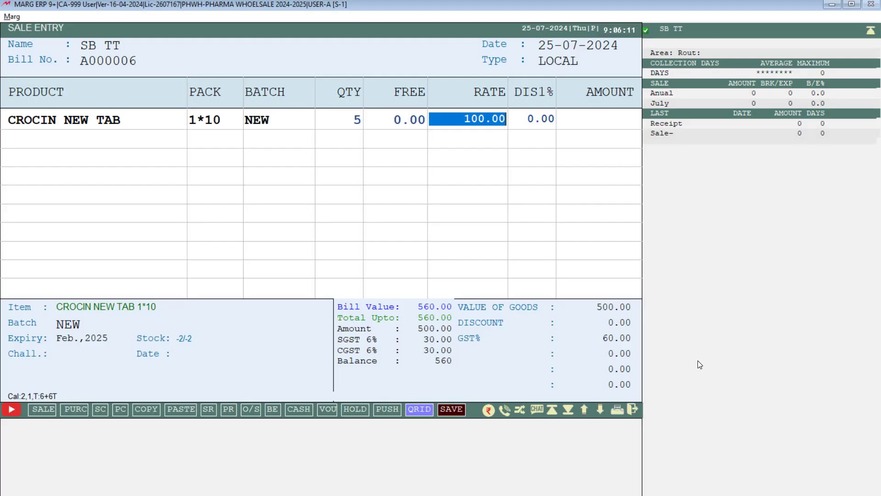
- Apply a lot rate of 10 (Lot Rate% 10) to the CROCIN NEW TAB line and accept the line with no discount
key(slash)
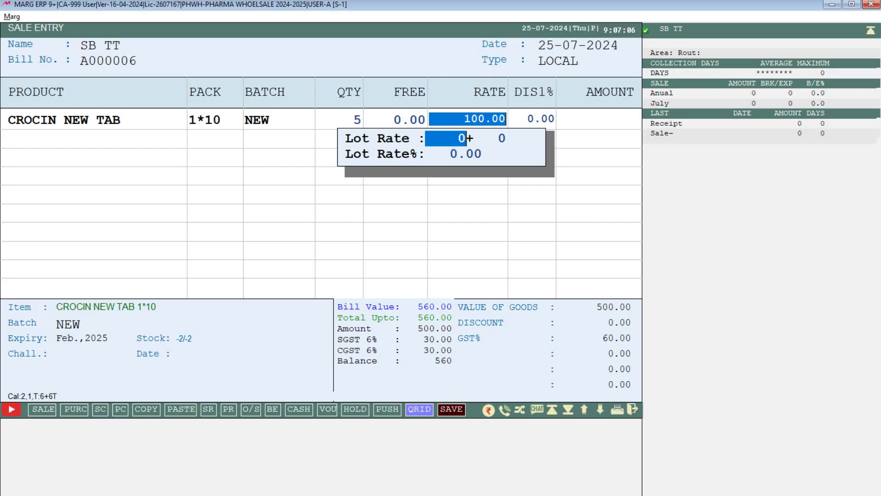
text(10)
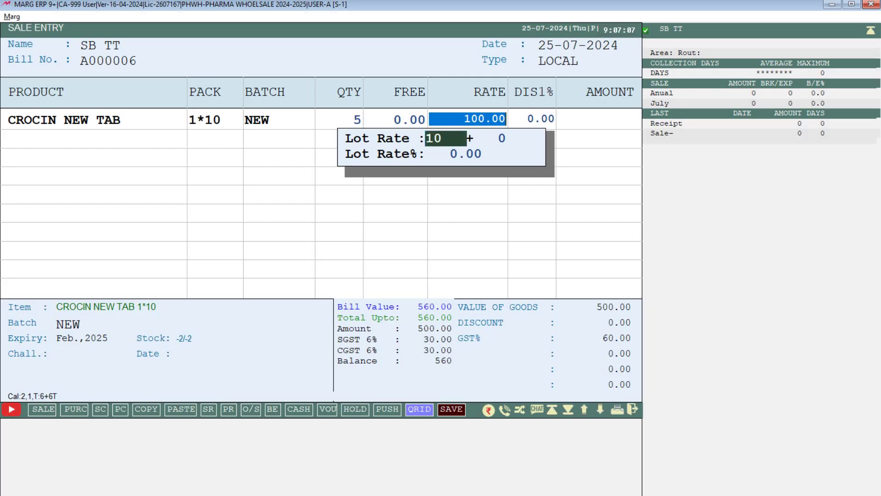
key(Return)
key(Return)
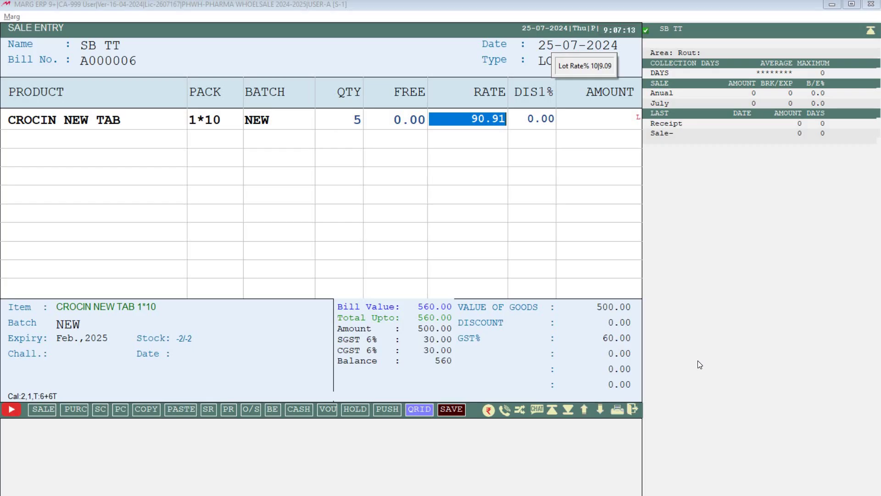
key(Return)
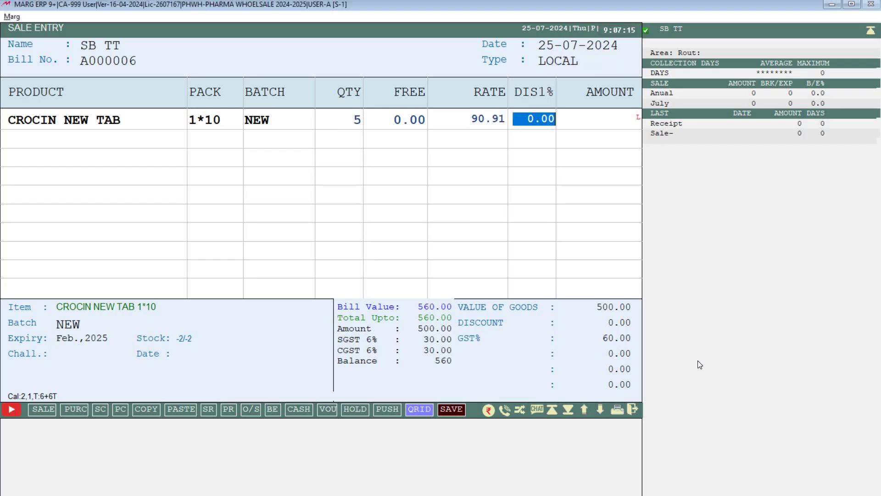
key(Return)
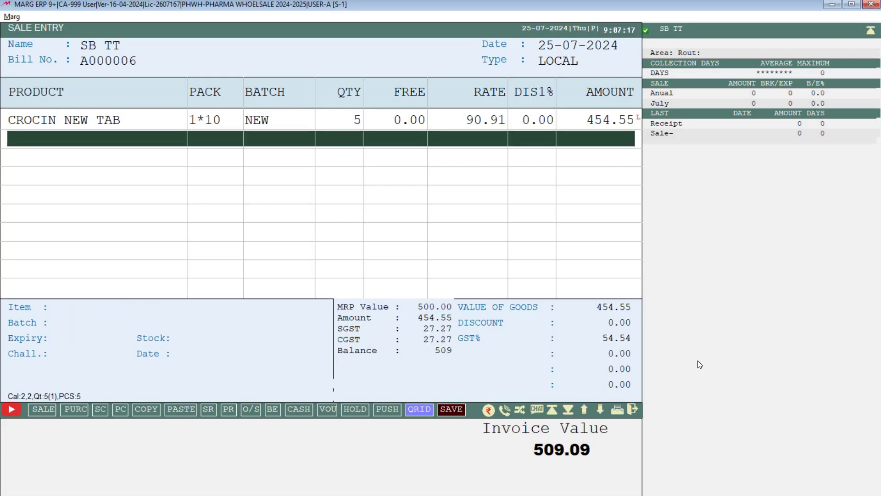
- Discard the lot-rate bill and create a fresh one for SB TT with quantity 5 of CROCIN NEW TAB, batch NEW
key(Escape)
key(Right)
key(Return)
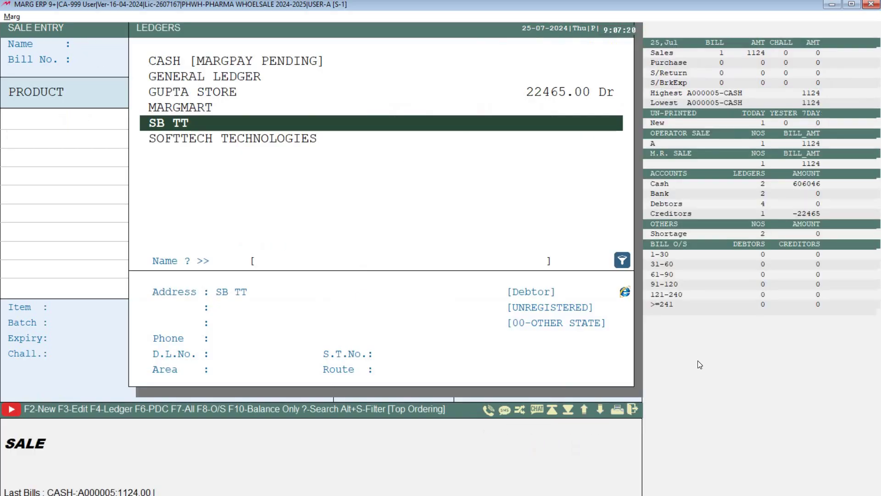
key(Return)
key(Return)
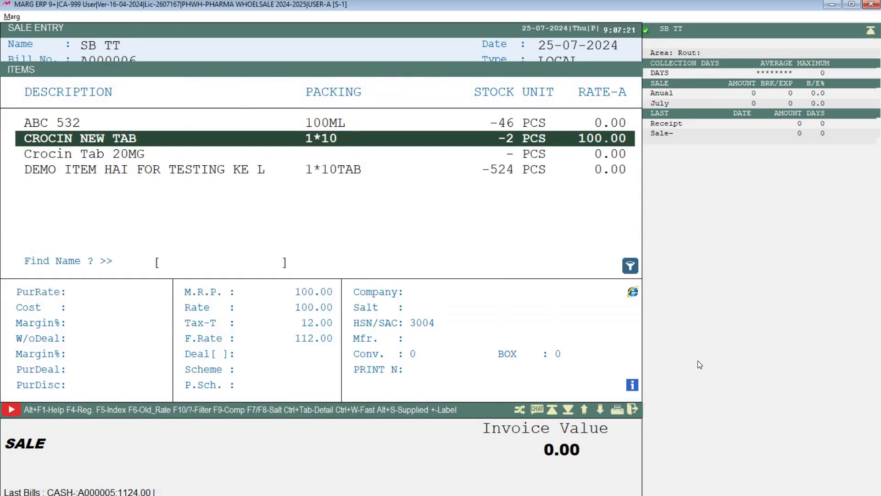
key(Return)
key(Return)
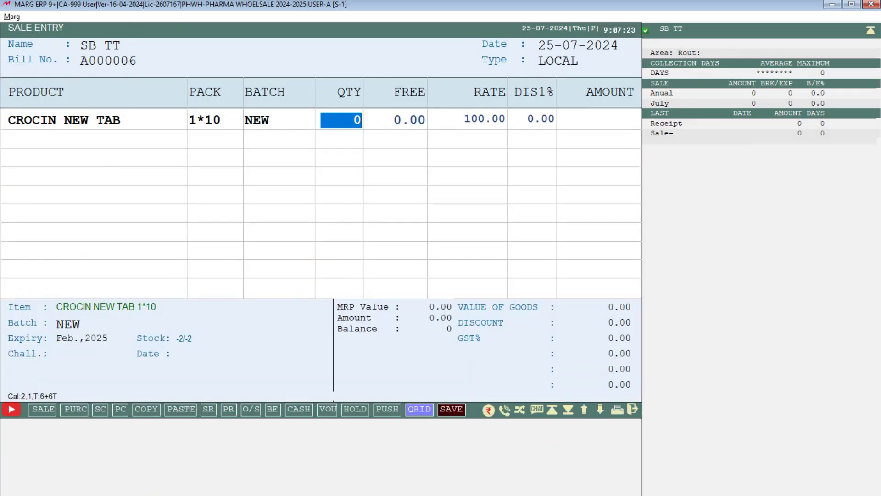
text(5)
key(Return)
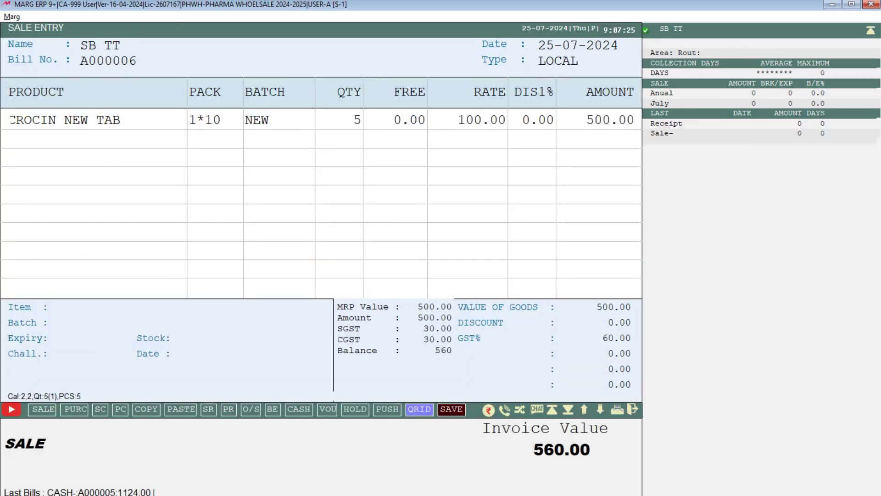
- Reopen the CROCIN NEW TAB line and calculate its rate with a margin of 25% on M.R.P
key(Return)
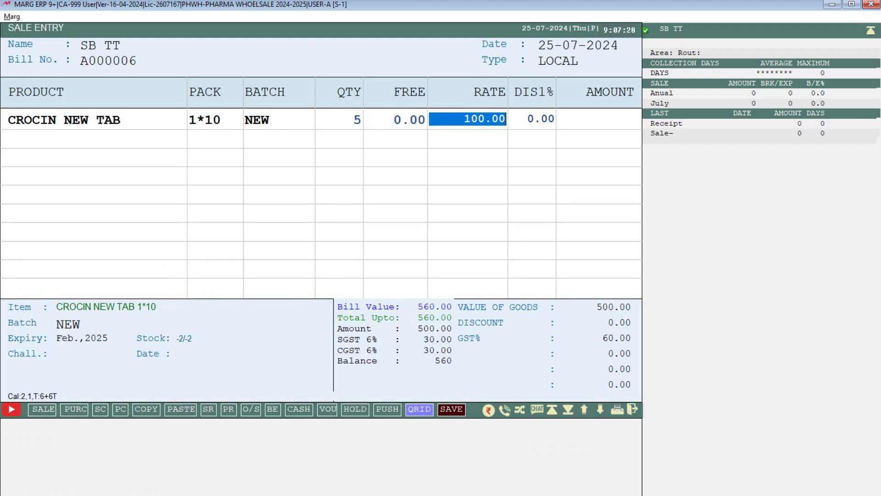
key(Return)
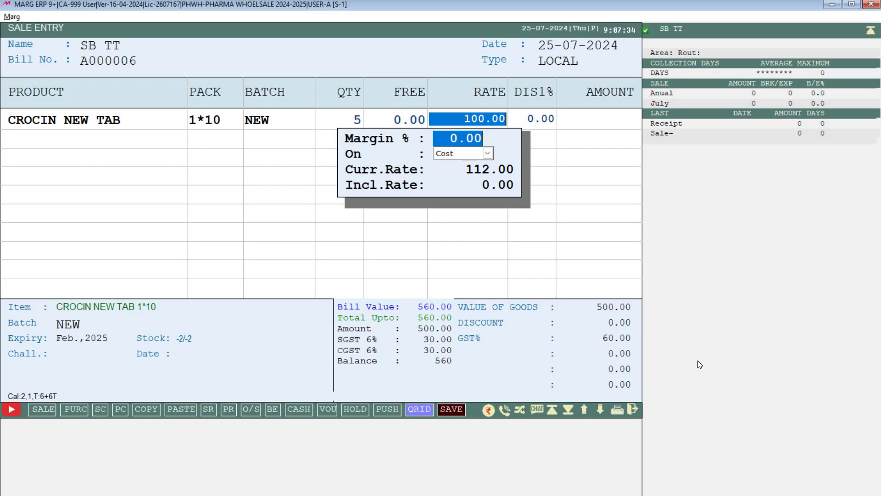
text(25 .)
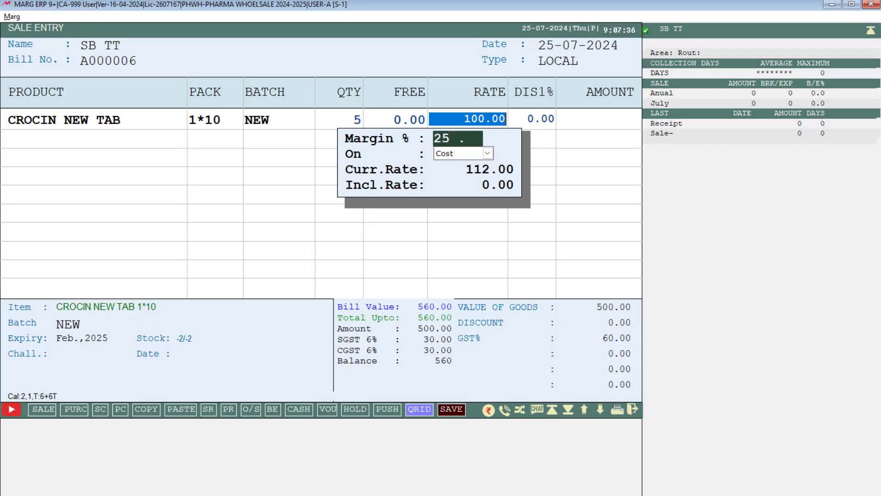
key(Return)
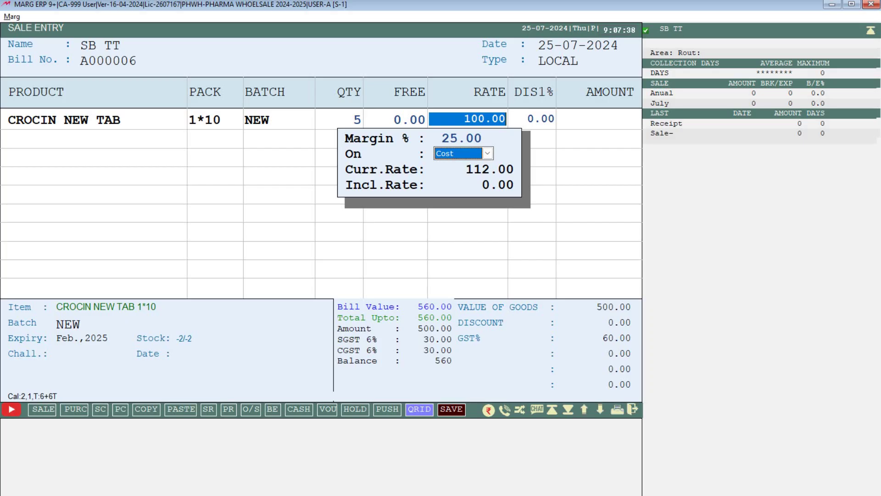
key(space)
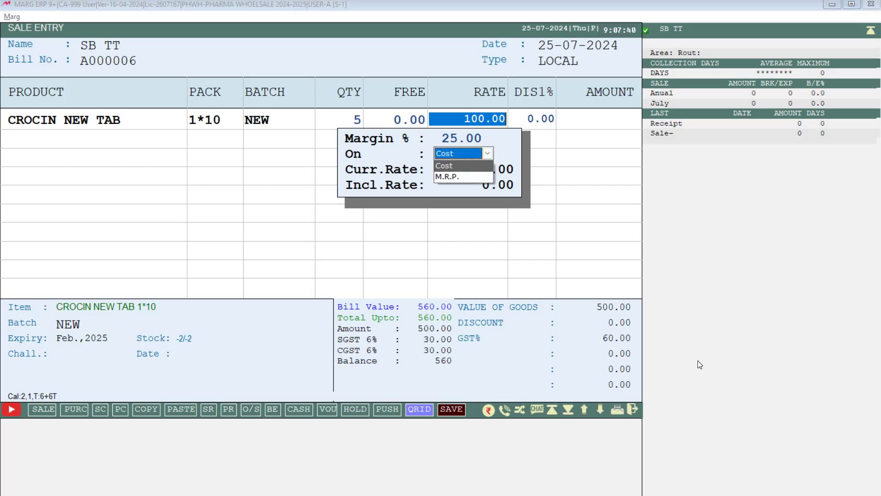
key(Down)
key(Return)
key(Return)
key(Return)
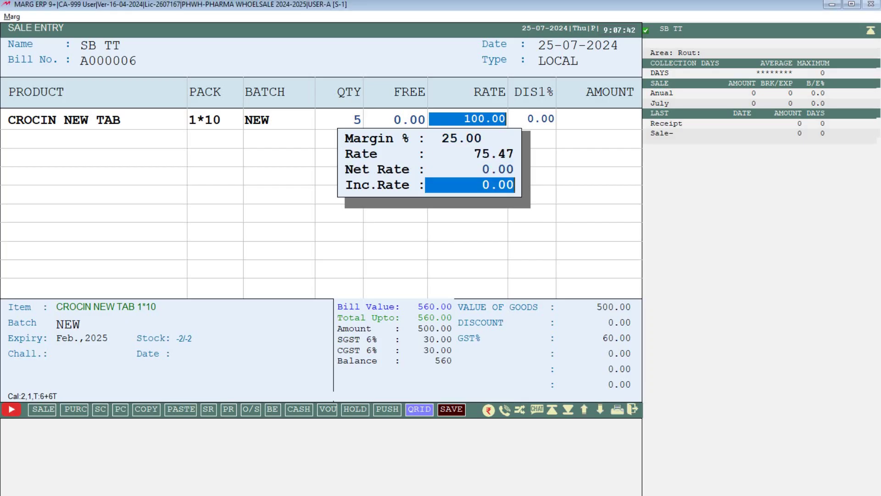
key(Return)
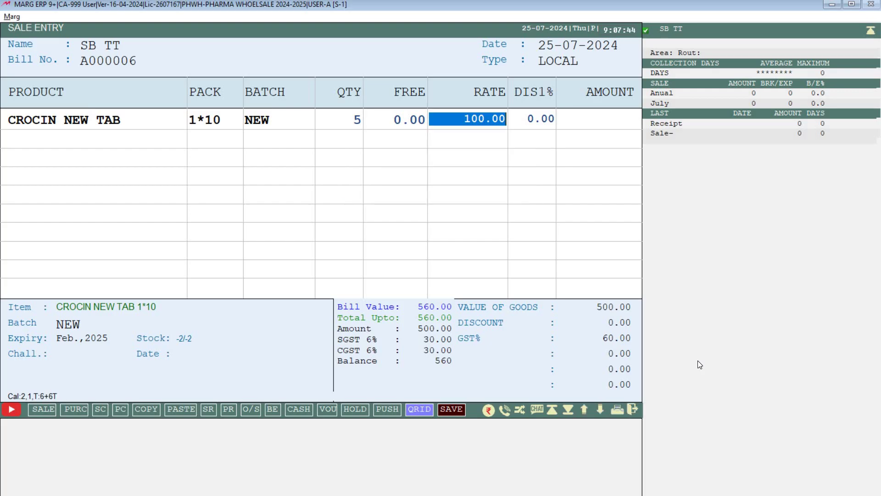
- Set the CROCIN NEW TAB rate to 75 and accept the line with no discount
text(75)
key(Return)
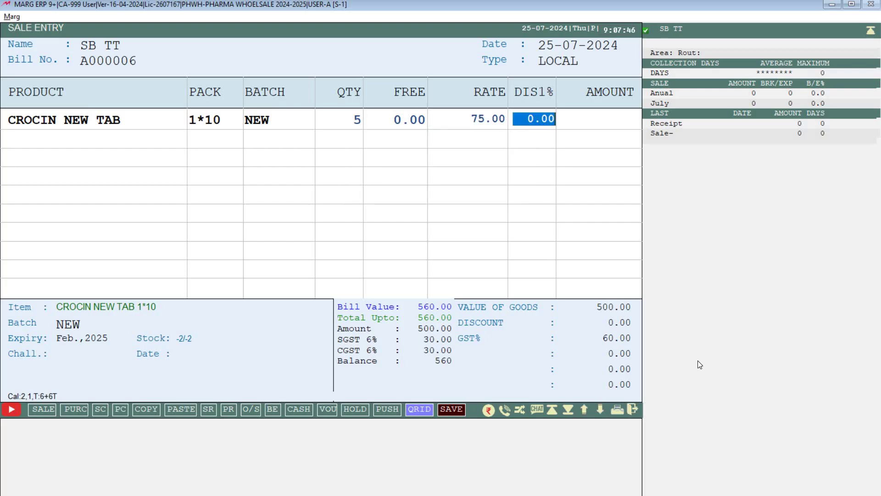
key(Return)
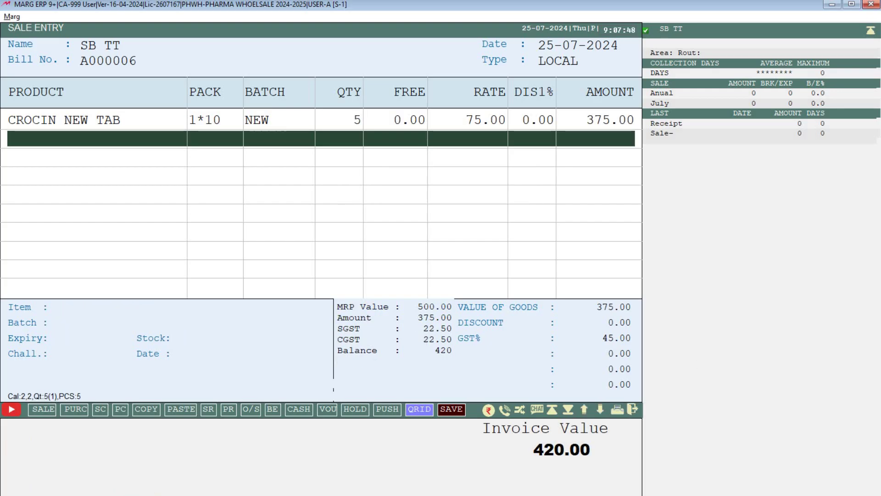
- Examine the M.R.P. and rates in the CROCIN NEW TAB product master from the bill line, and return to accept the line
key(Up)
key(Return)
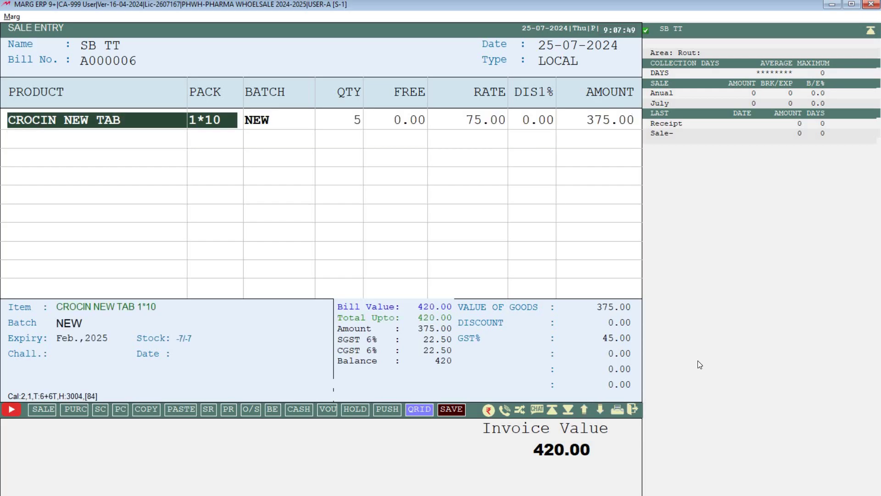
key(Return)
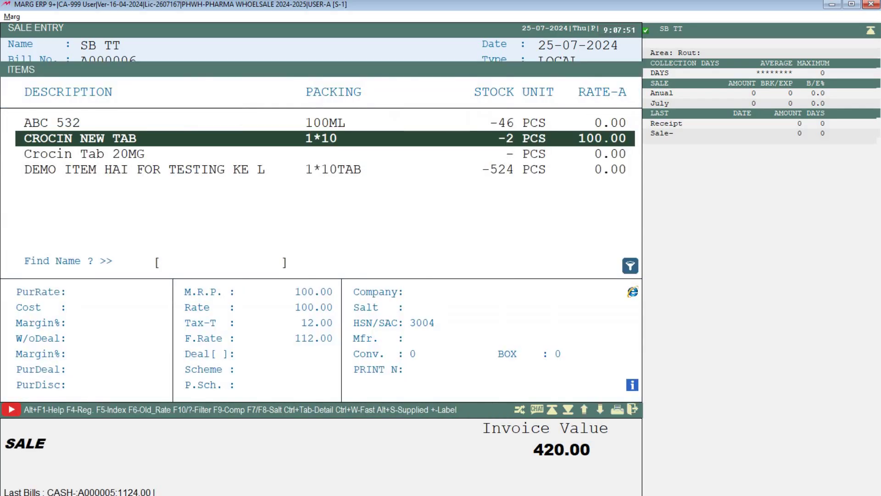
key(F3)
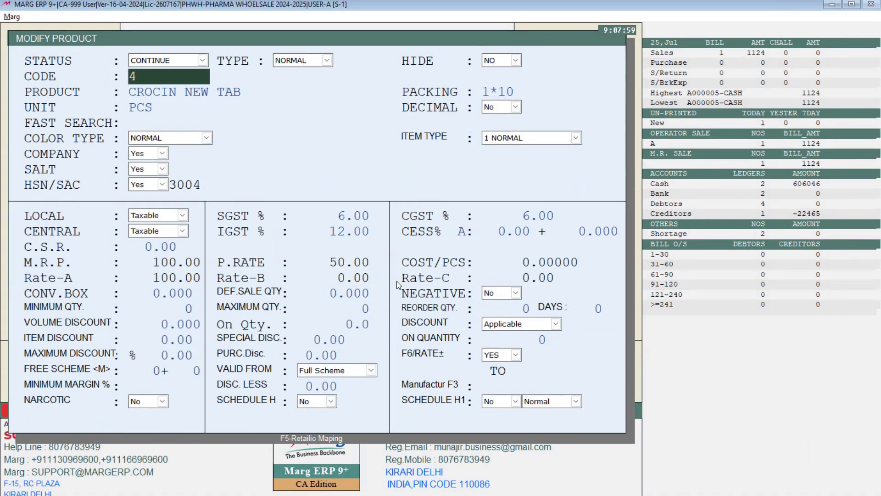
key(Escape)
key(Right)
key(Return)
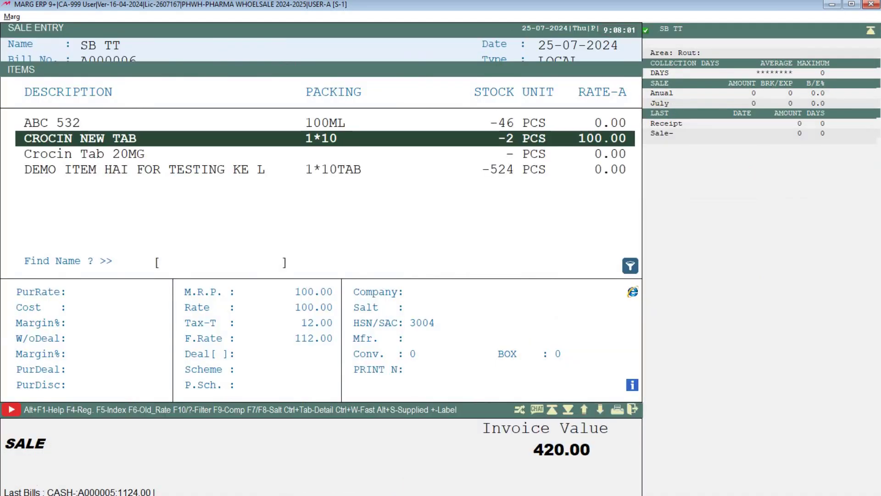
key(Return)
key(Return)
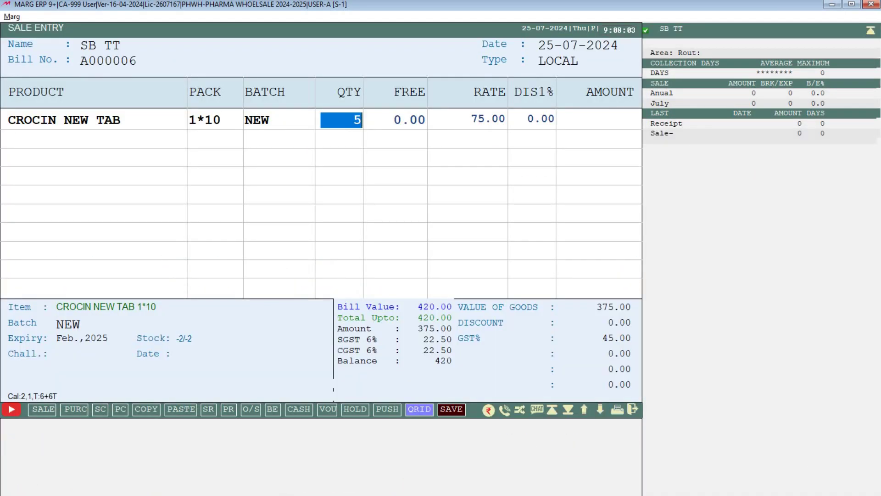
key(Return)
key(Return)
key(Return)
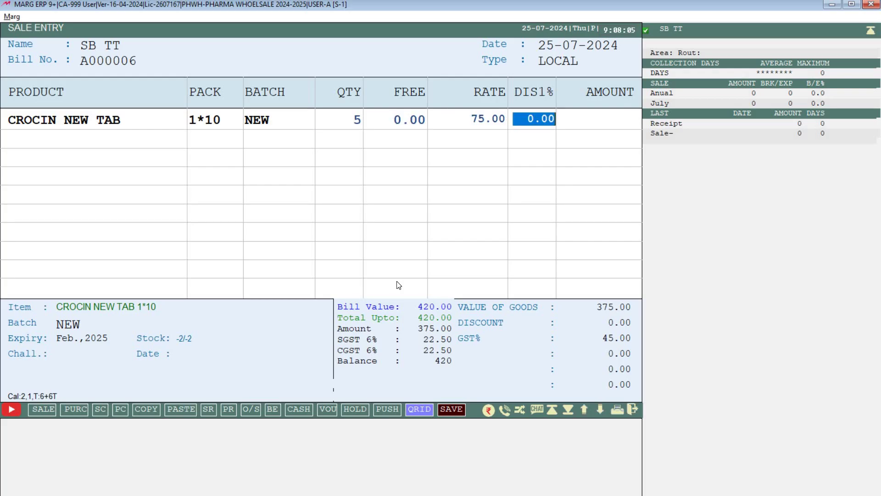
key(Return)
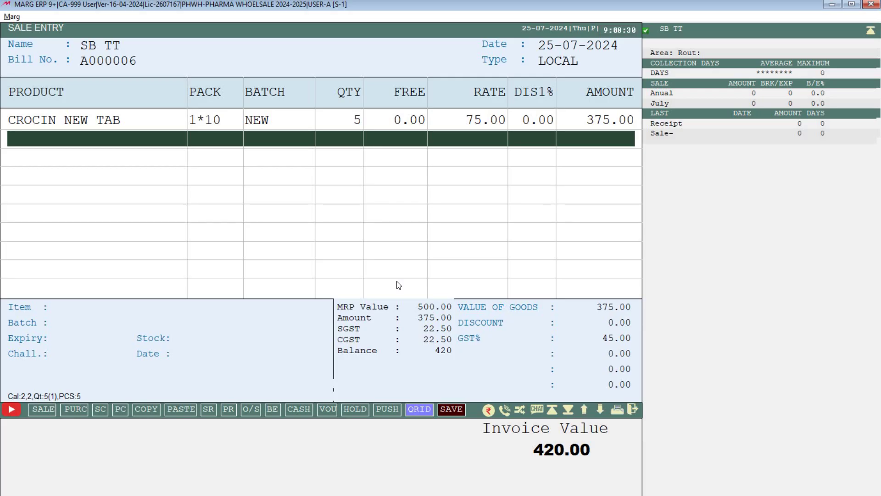
- Reopen the CROCIN NEW TAB line and have its base rate calculated from a net rate of 80
key(Up)
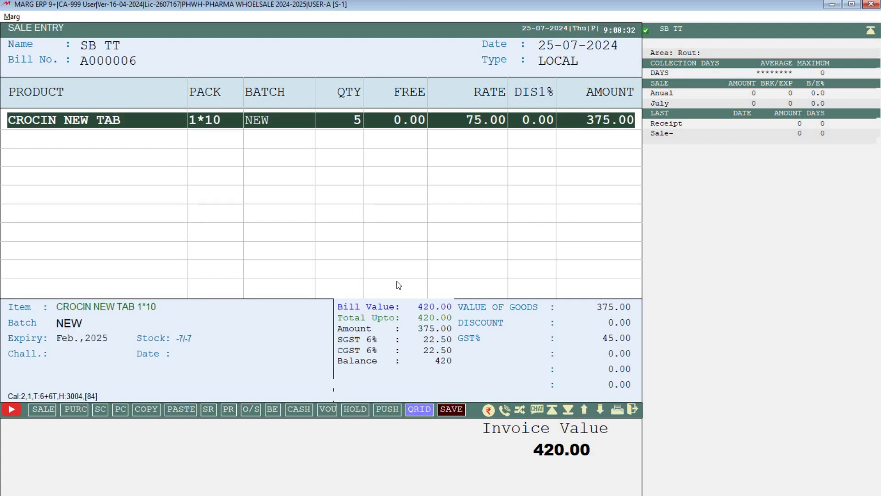
key(Return)
key(Return)
key(Return)
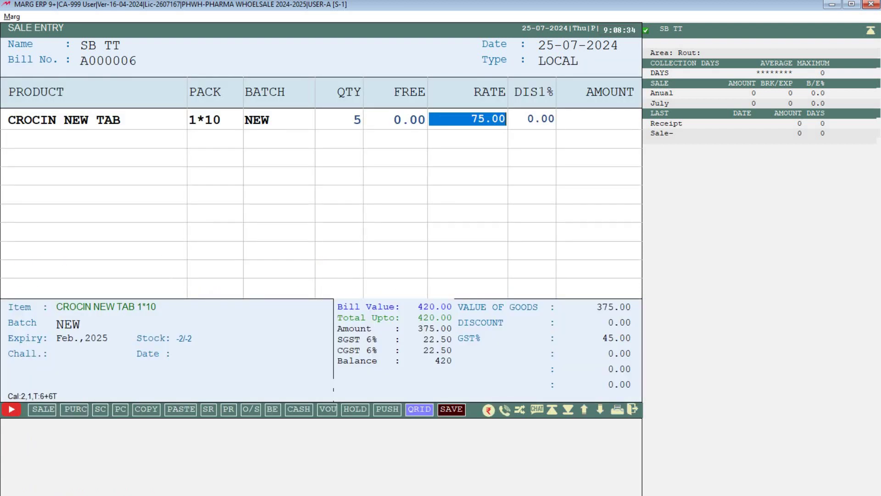
key(F5)
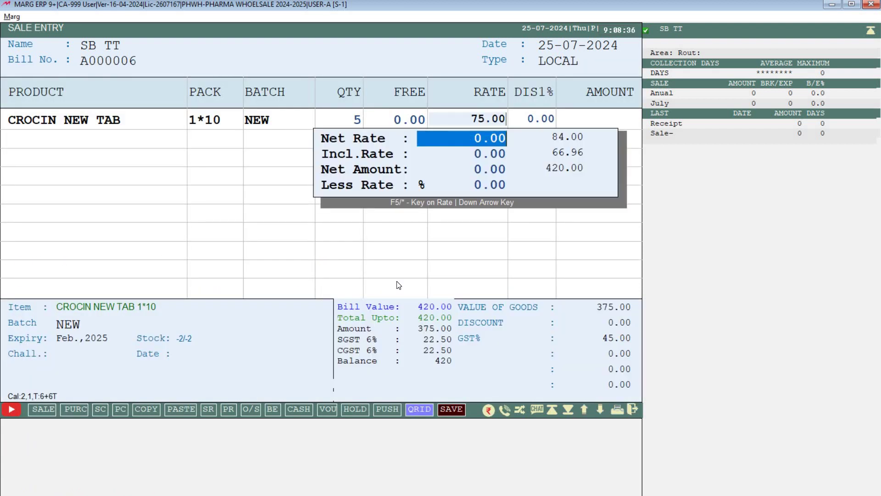
text(80)
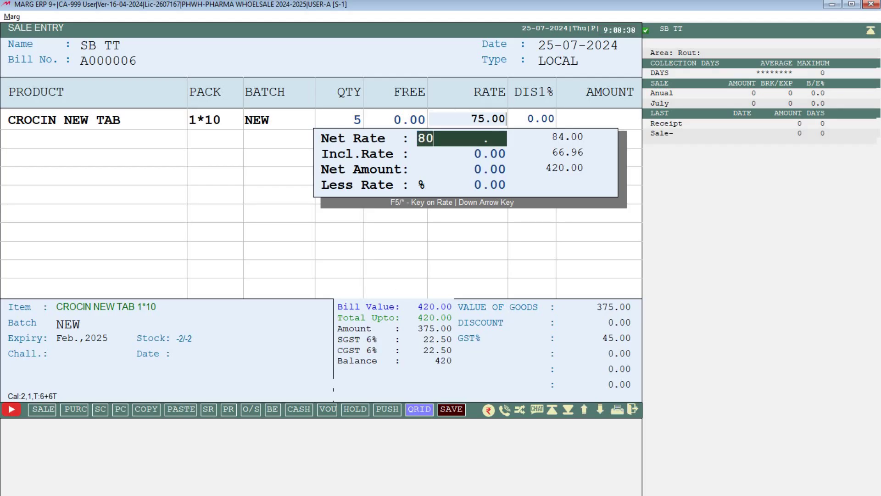
key(Return)
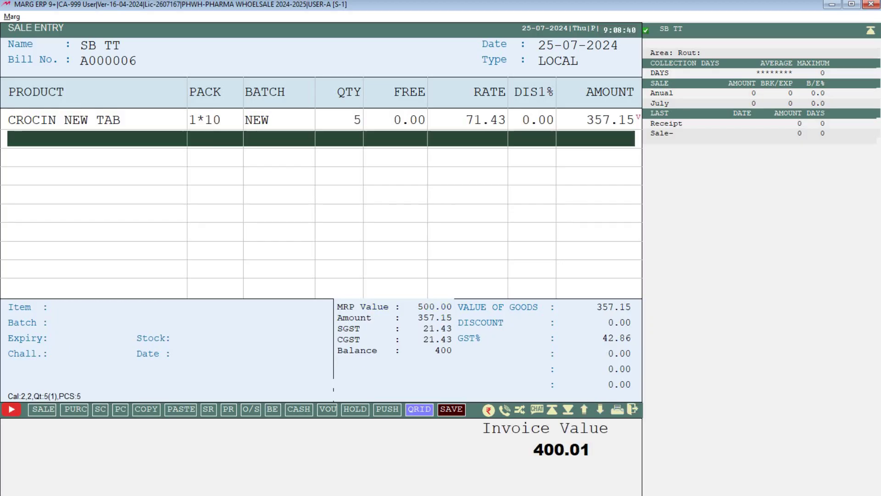
- Reopen the CROCIN NEW TAB line, check the rate held in it, and accept the line again
key(Up)
key(Return)
key(Return)
key(Return)
key(Return)
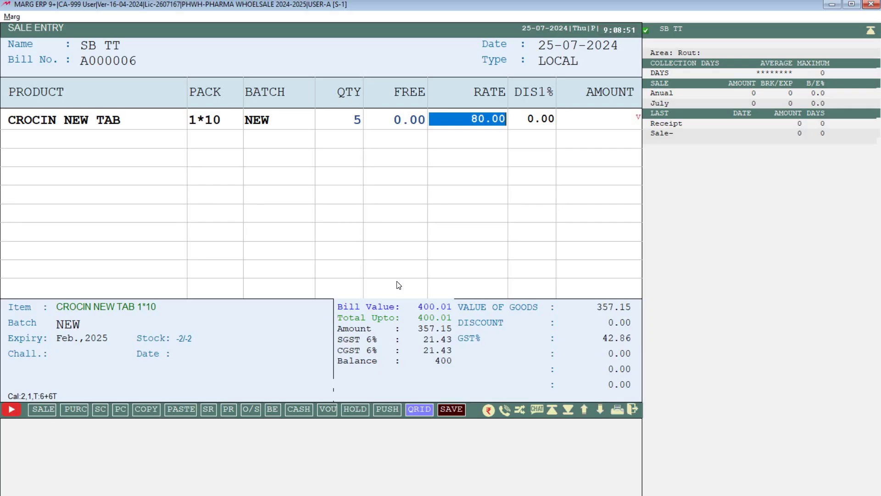
key(Return)
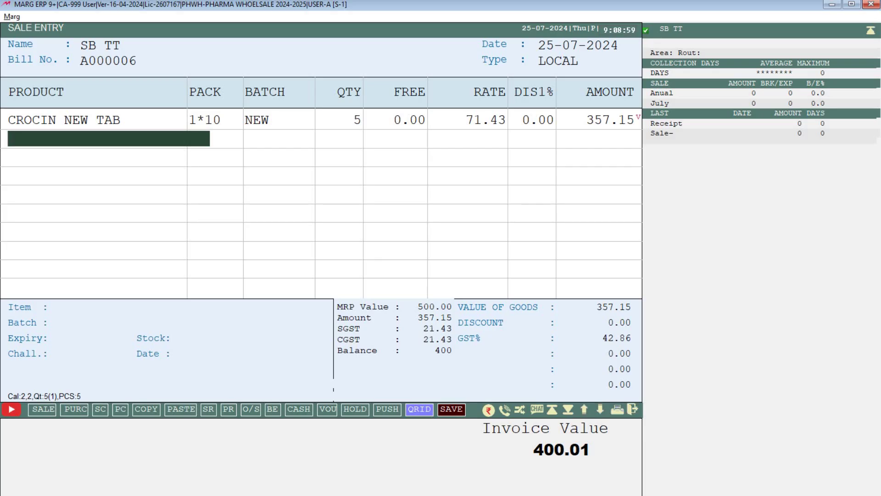
- Exit the SB TT sale bill without saving and return to the main screen
key(Escape)
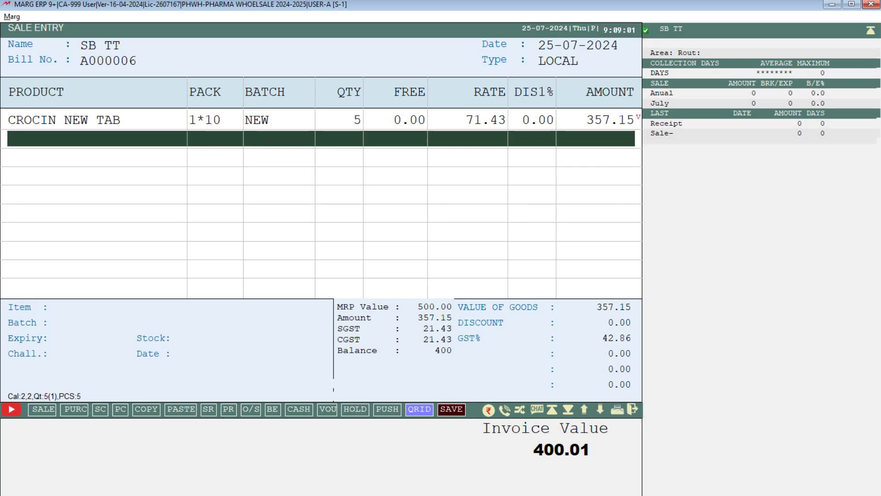
key(Escape)
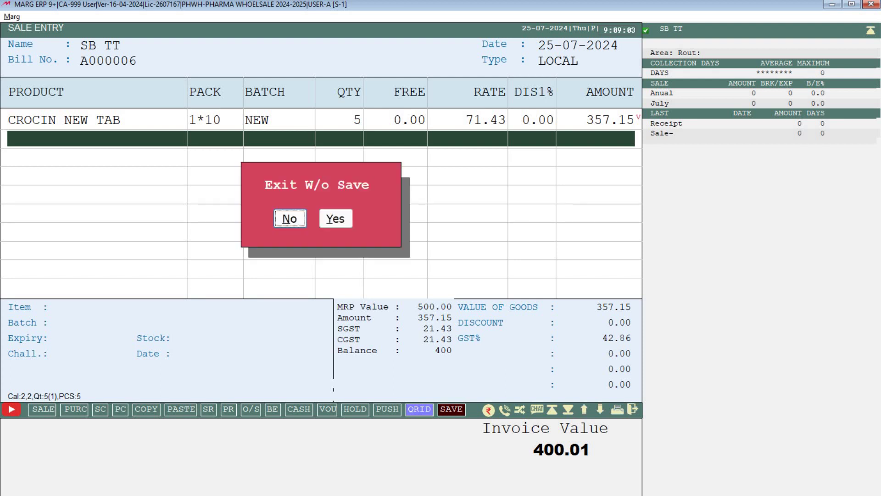
key(Right)
key(Return)
key(Escape)
key(Escape)
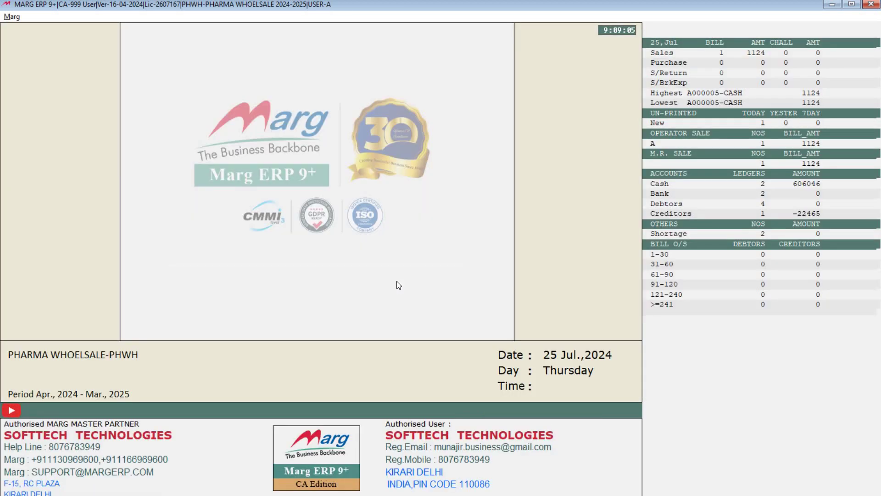
key(Return)
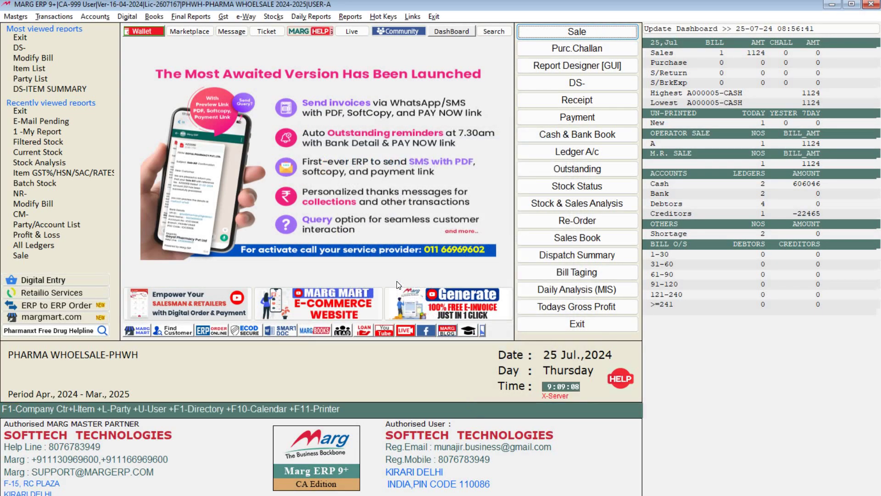